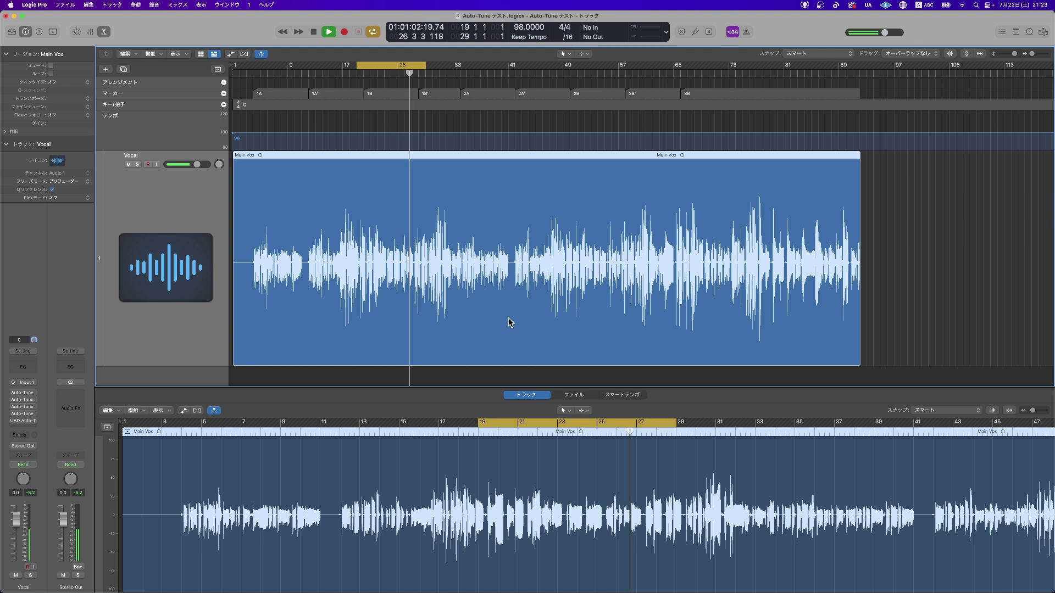
- Stop playback, open the Auto-Tune Access insert on the Vocal track and enable it
key(space)
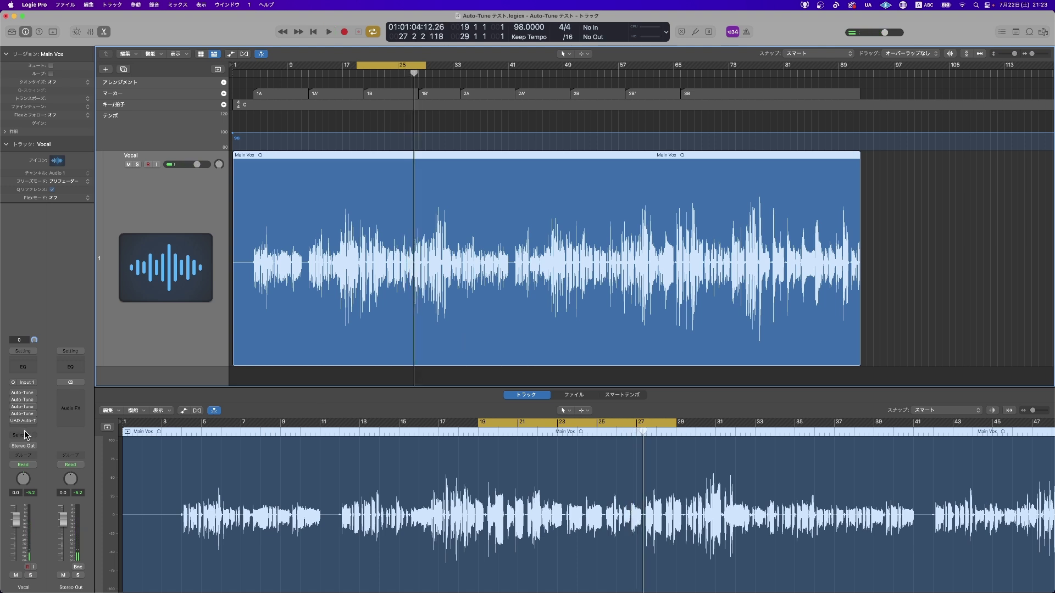
click(23, 396)
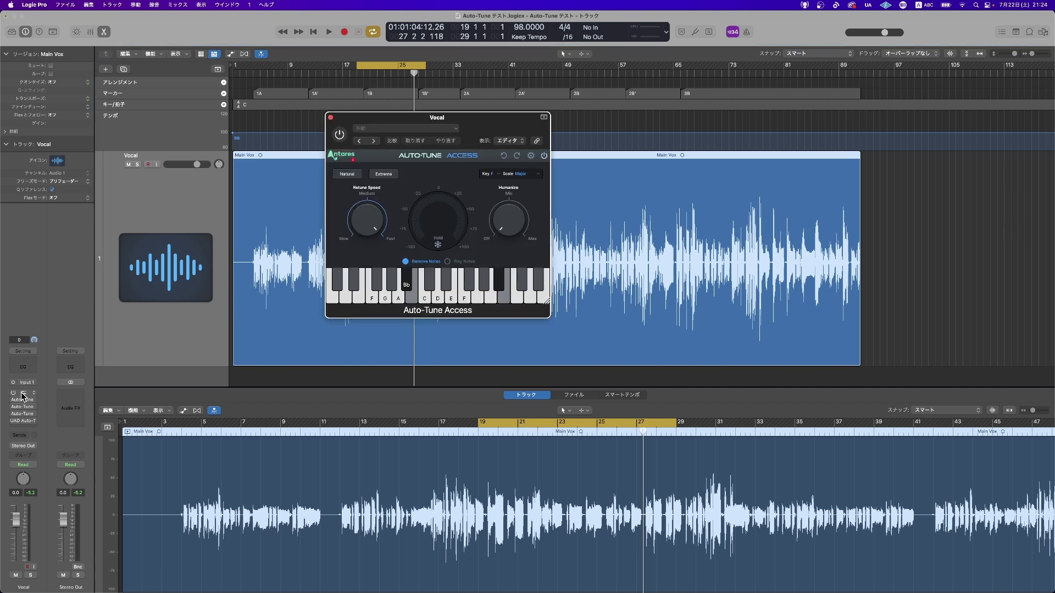
click(340, 136)
drag(376, 116, 395, 149)
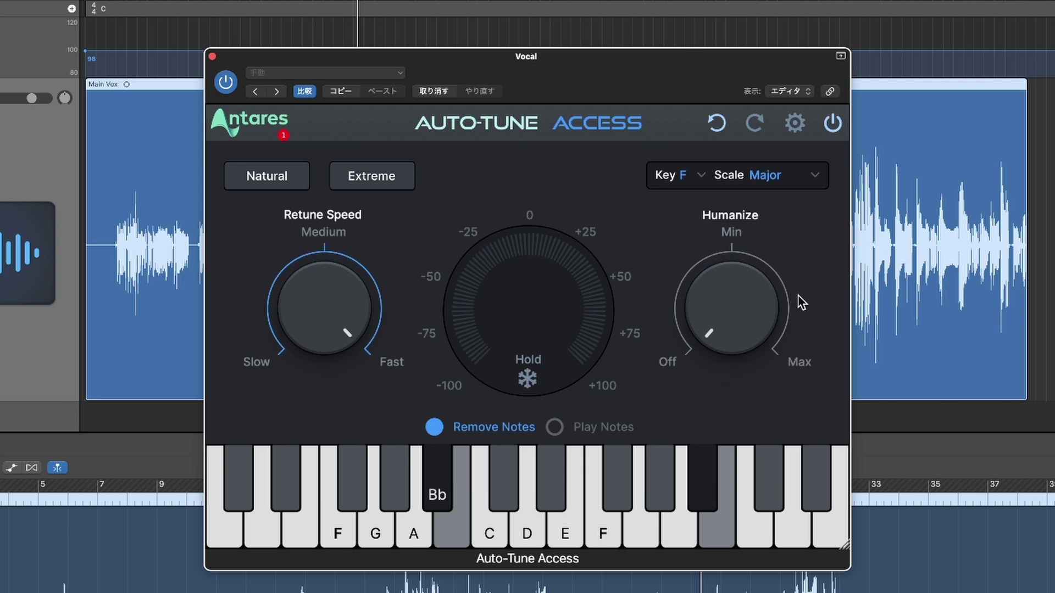
- Review the available Key and Scale options without changing F Major
click(684, 177)
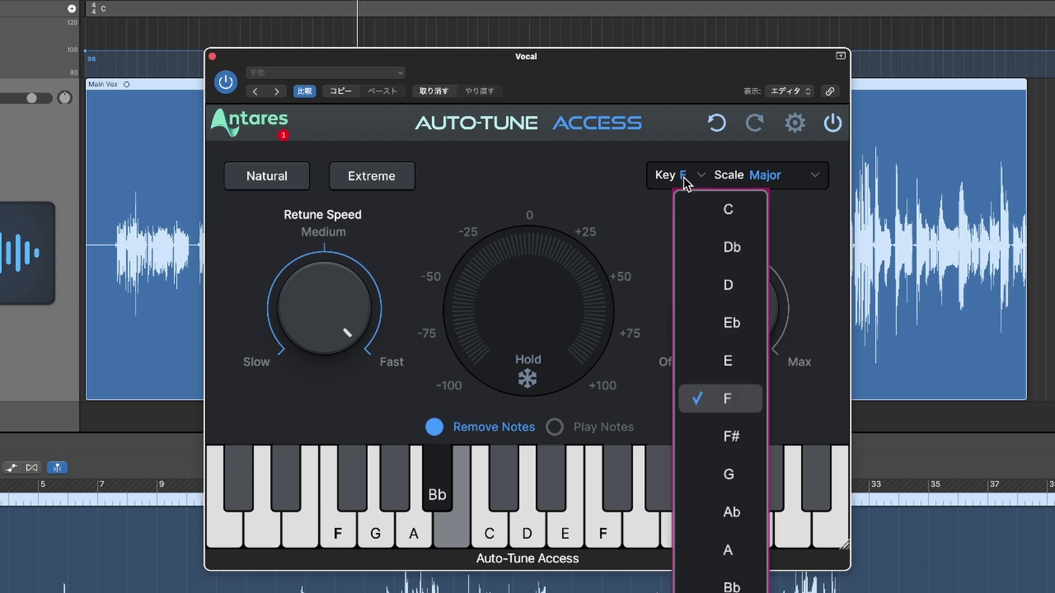
click(803, 209)
click(791, 179)
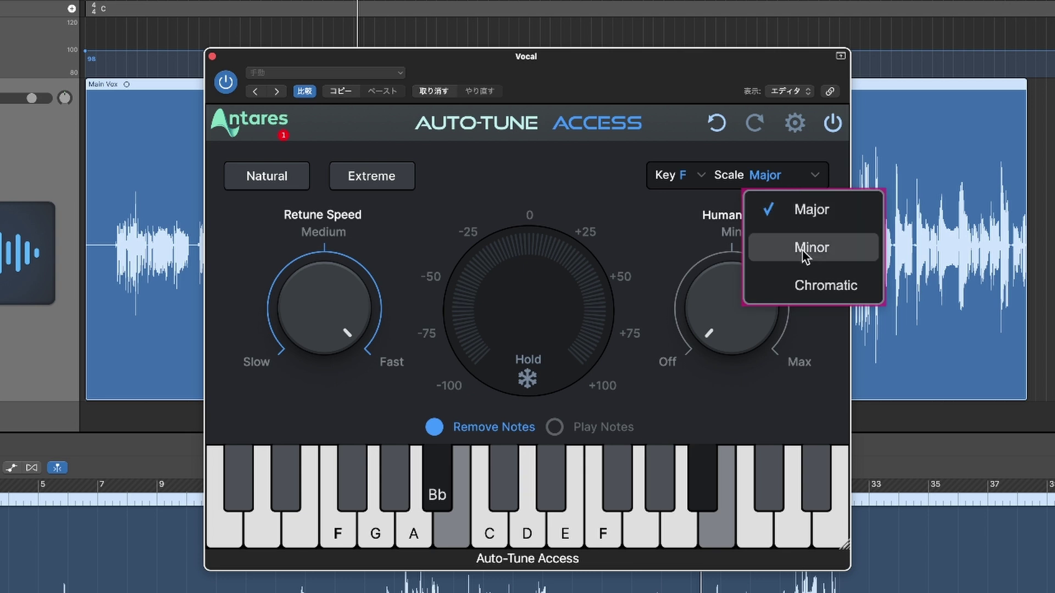
click(672, 217)
- Alternate between the Natural and Extreme presets, leaving Extreme applied
click(282, 173)
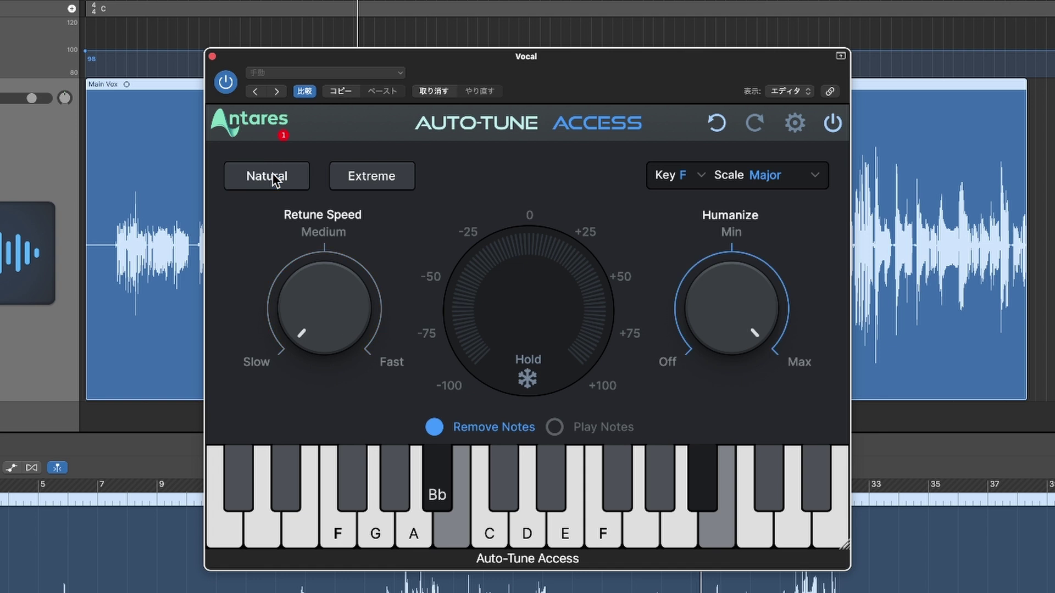
click(361, 176)
click(300, 174)
click(381, 186)
- Try removing the A, G and F notes from the scale on the keyboard and restore each of them
click(414, 529)
click(377, 530)
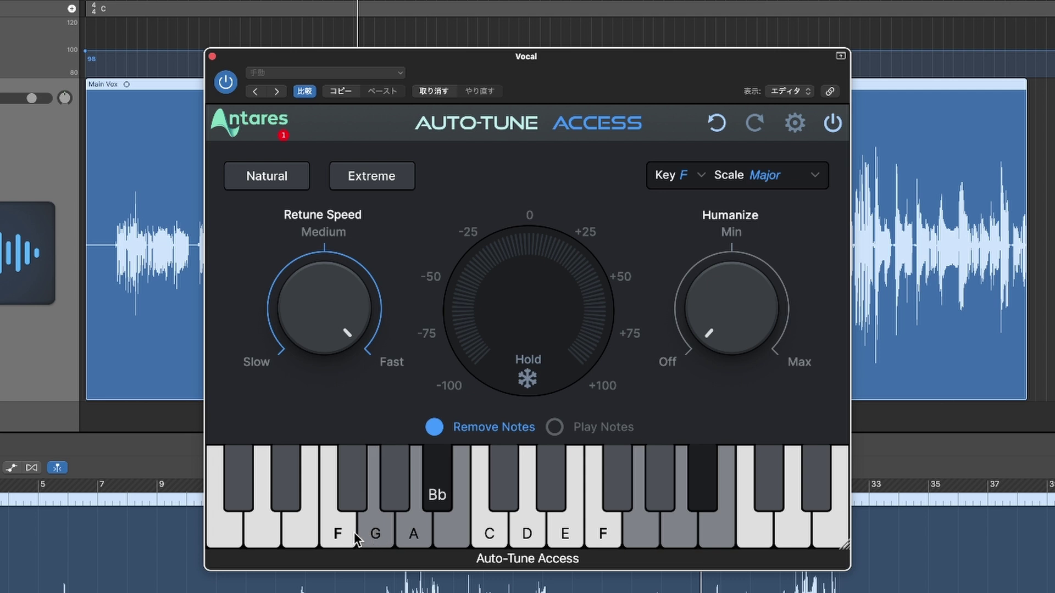
click(341, 536)
click(377, 532)
click(415, 532)
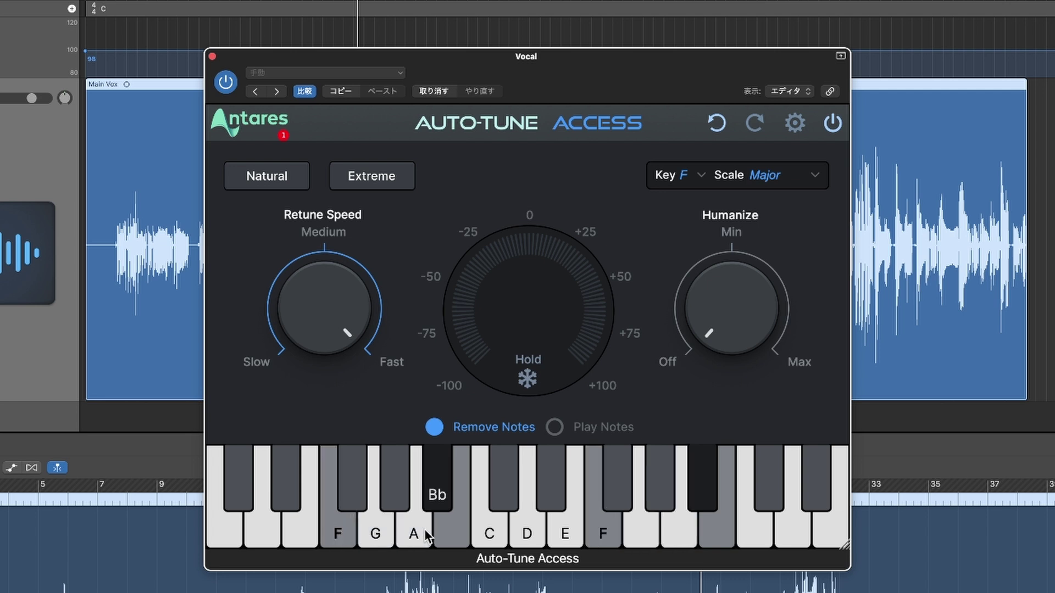
click(341, 534)
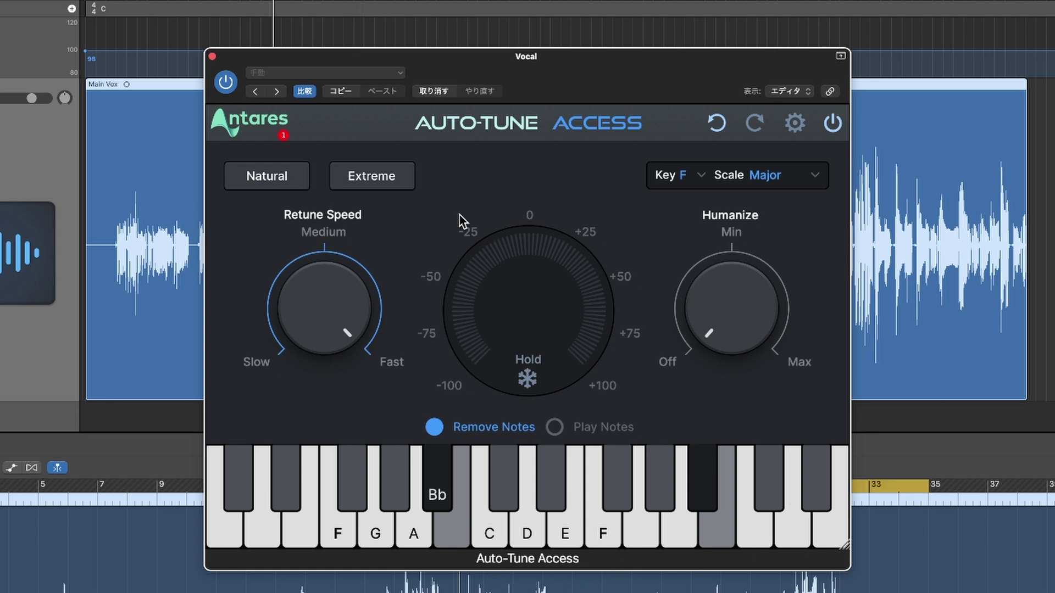
- Play the vocal and compare Retune Speed at Slow with Retune Speed at Fast
key(space)
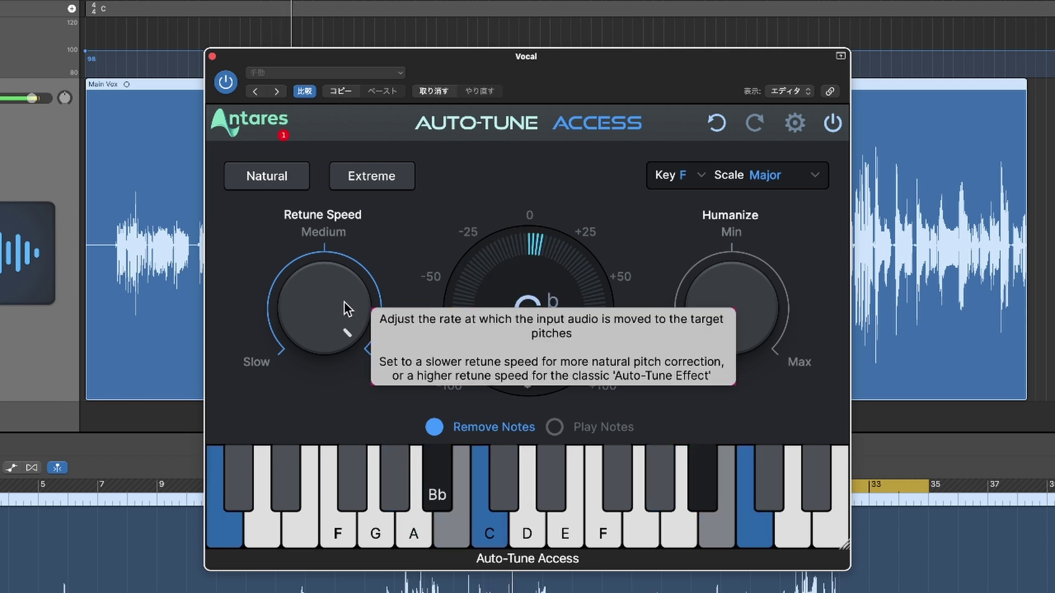
drag(330, 295, 222, 295)
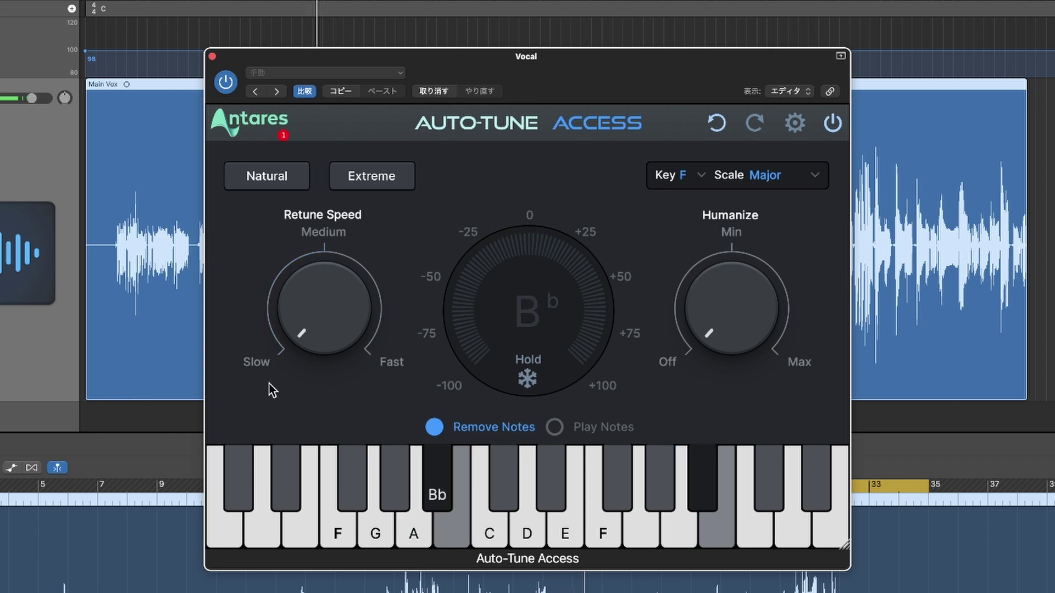
scroll(325, 301, up, 10)
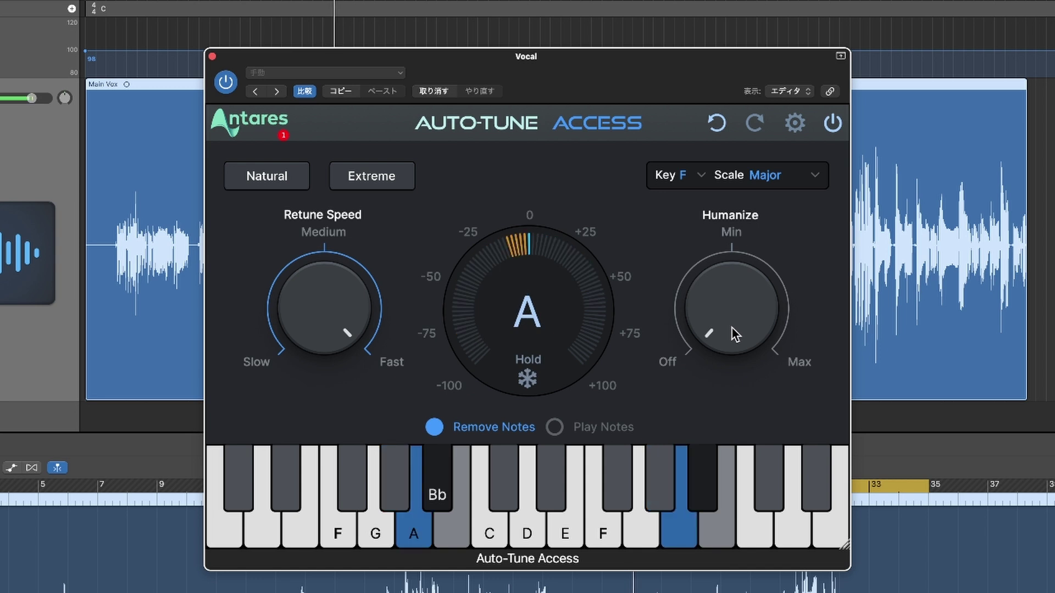
- Raise Humanize to Max in stages and set Retune Speed to Slow while the vocal plays
drag(722, 312, 739, 228)
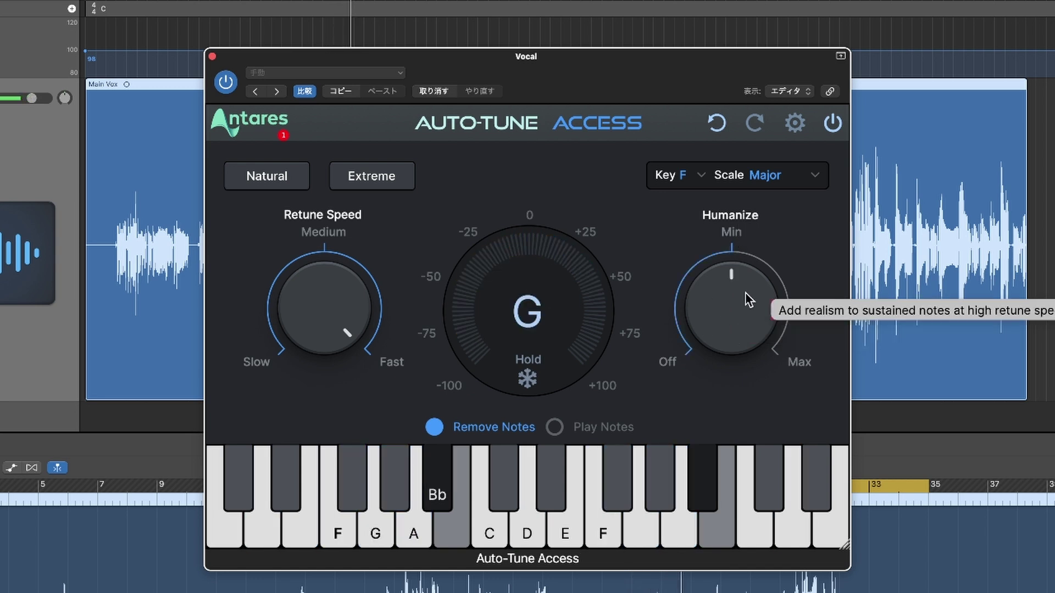
drag(745, 292, 846, 296)
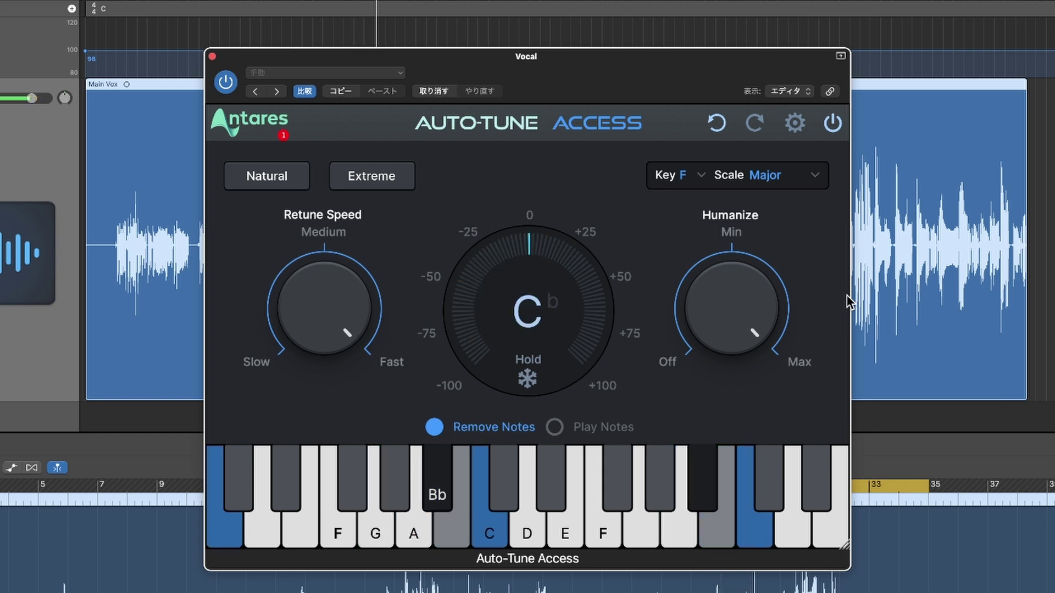
drag(321, 305, 277, 443)
click(281, 348)
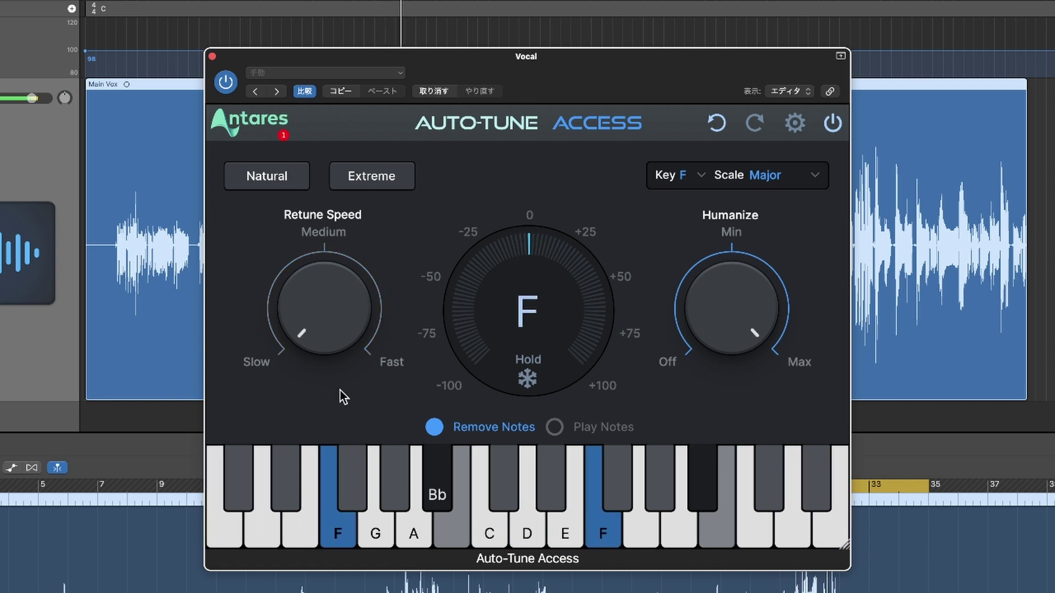
- Bypass Auto-Tune Access and open the Vocal track's Auto-Tune EFX+ insert, enabled and with an enlarged window
click(226, 82)
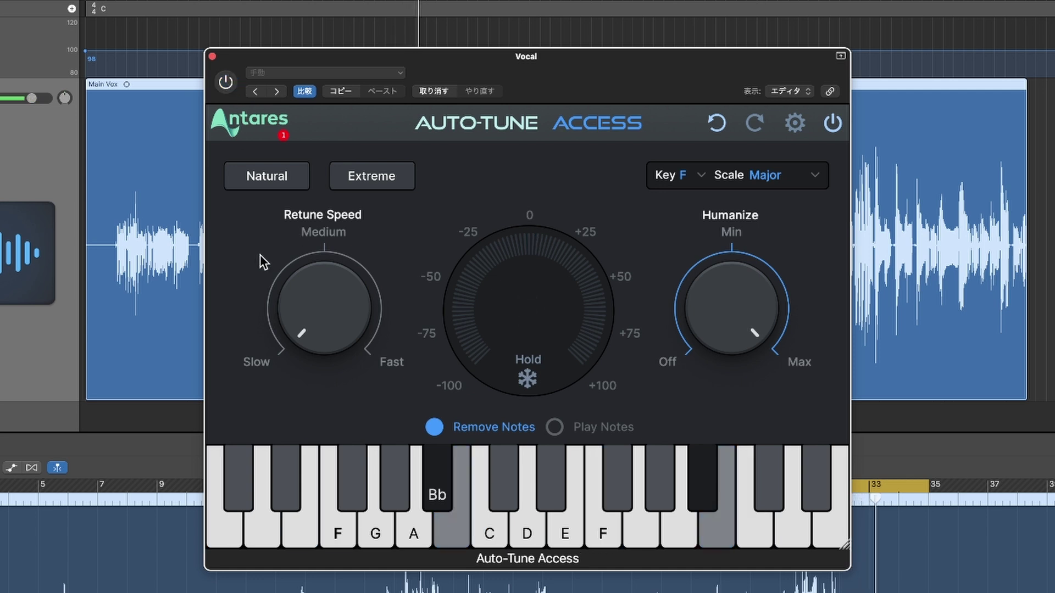
mouse_move(259, 255)
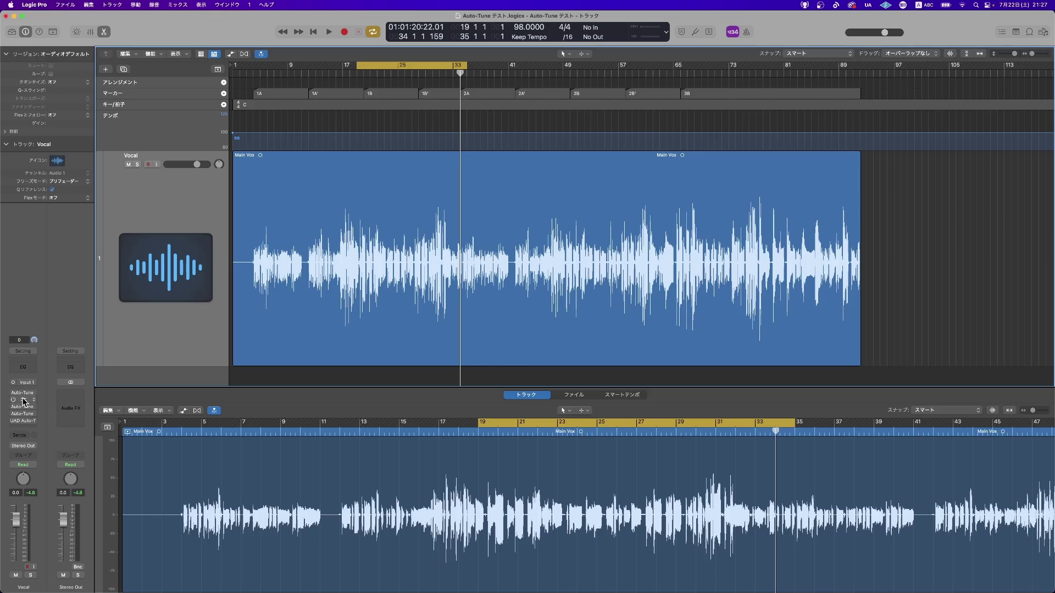
click(24, 400)
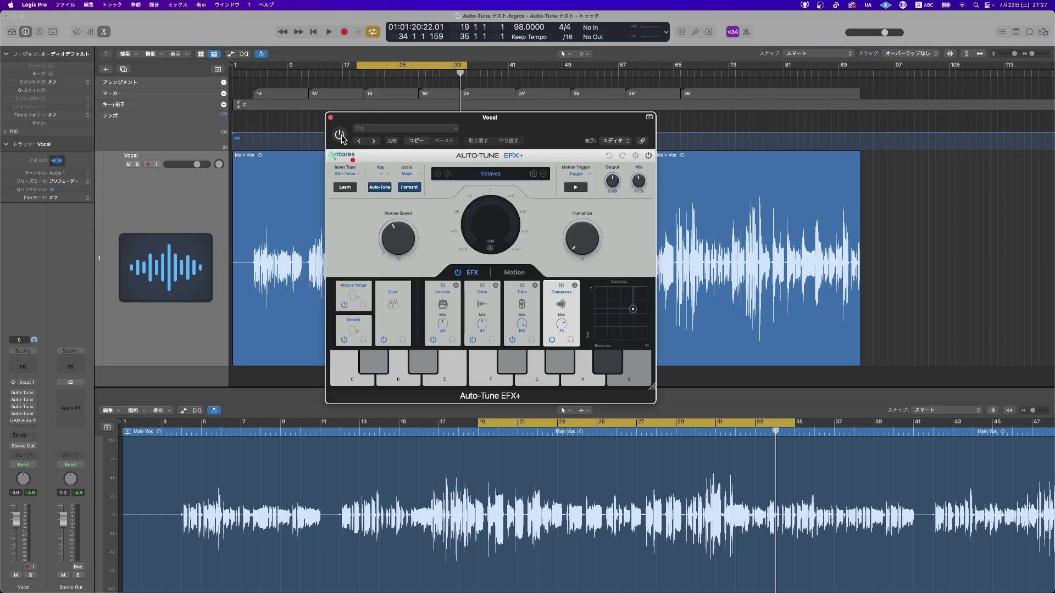
drag(652, 388, 800, 494)
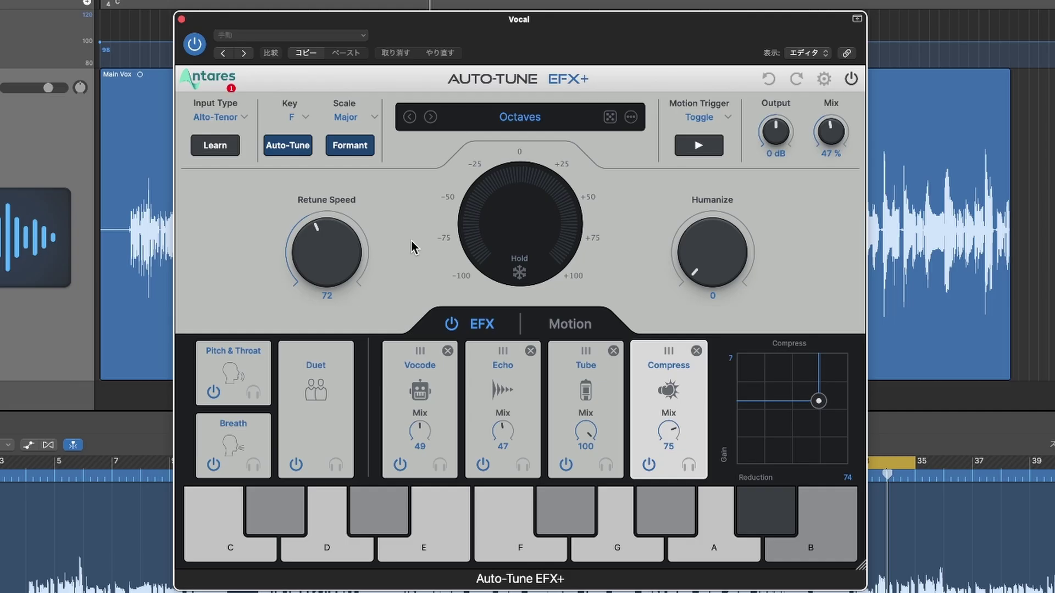
- Set Retune Speed to 400 and try out the Humanize control and the Auto-Tune switch, leaving Humanize at 0
drag(358, 251, 272, 242)
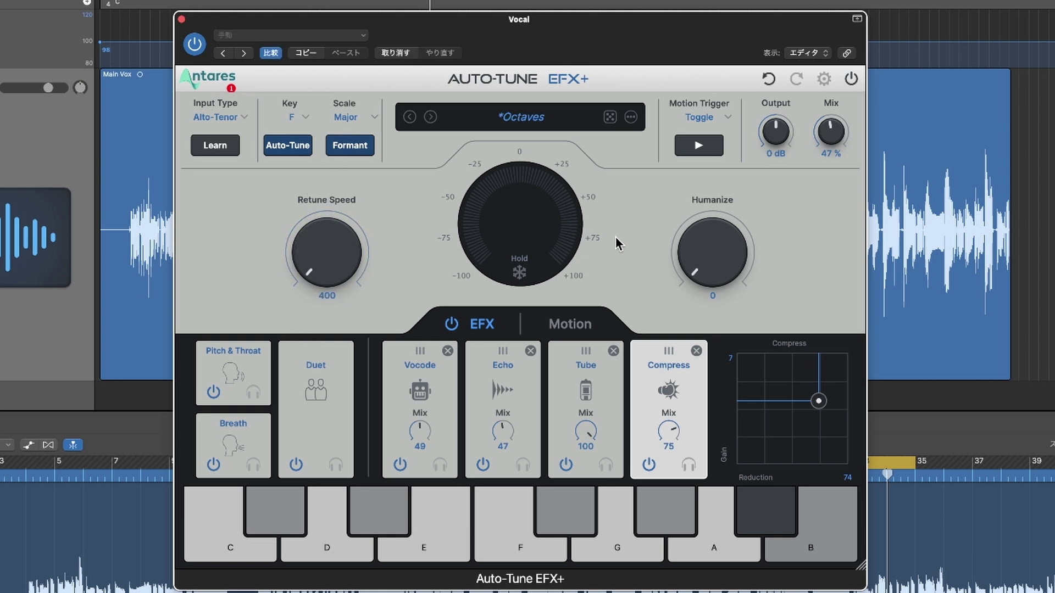
drag(710, 269, 648, 356)
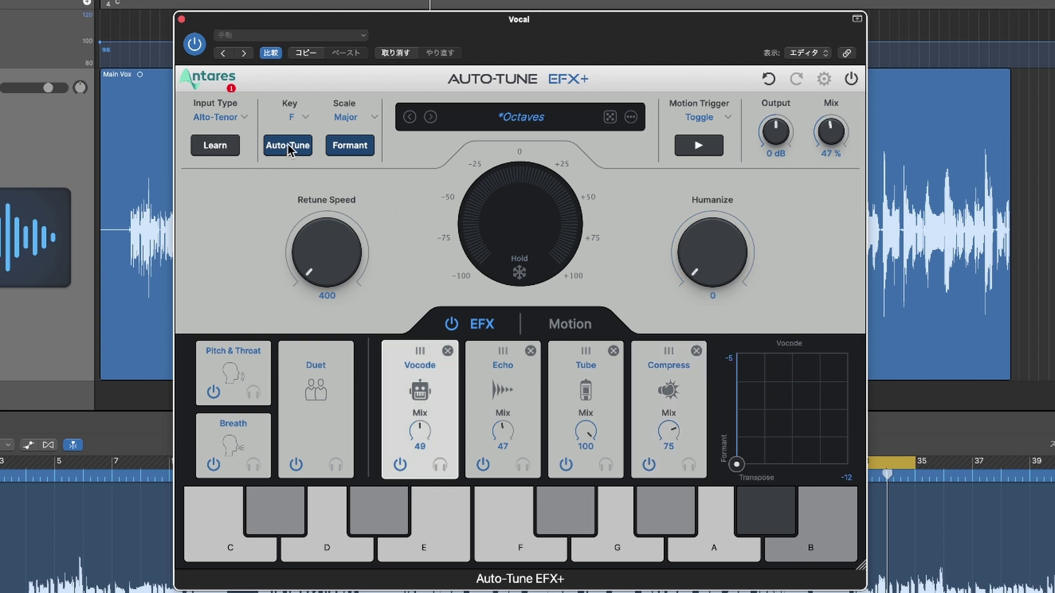
click(288, 145)
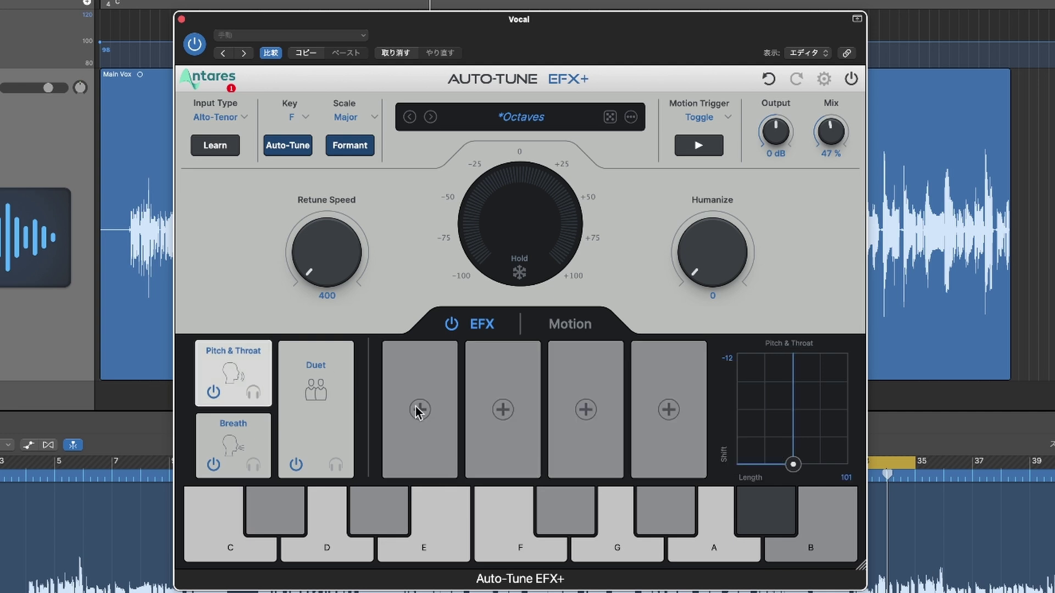
- Examine the list of effects that can be added to the first empty EFX slot
click(419, 409)
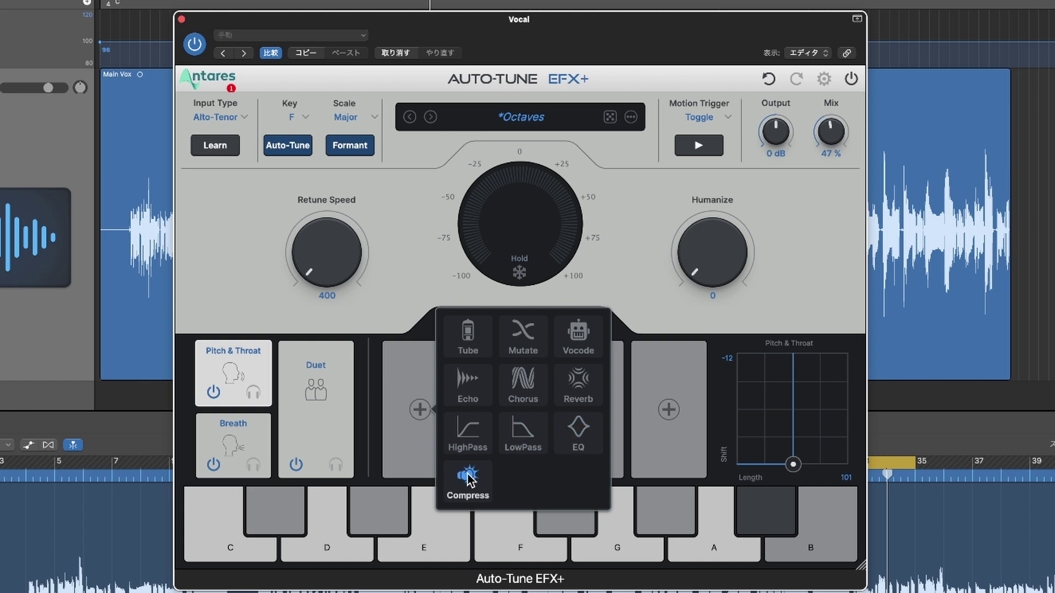
click(425, 401)
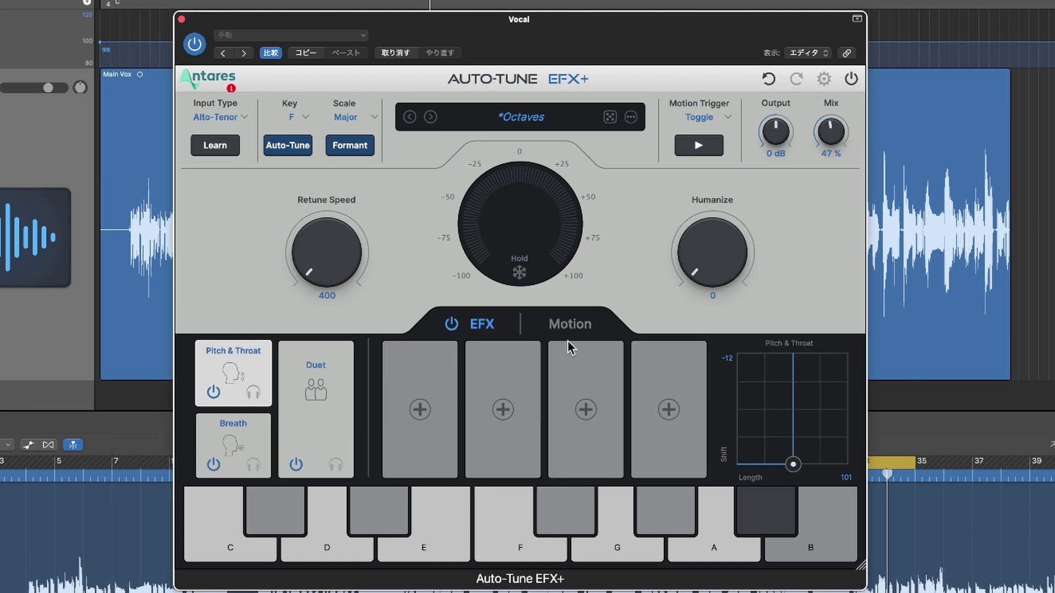
- Show the Motion section and try the Pent Minor pattern before choosing the "Arpeggio, up" pattern
click(568, 320)
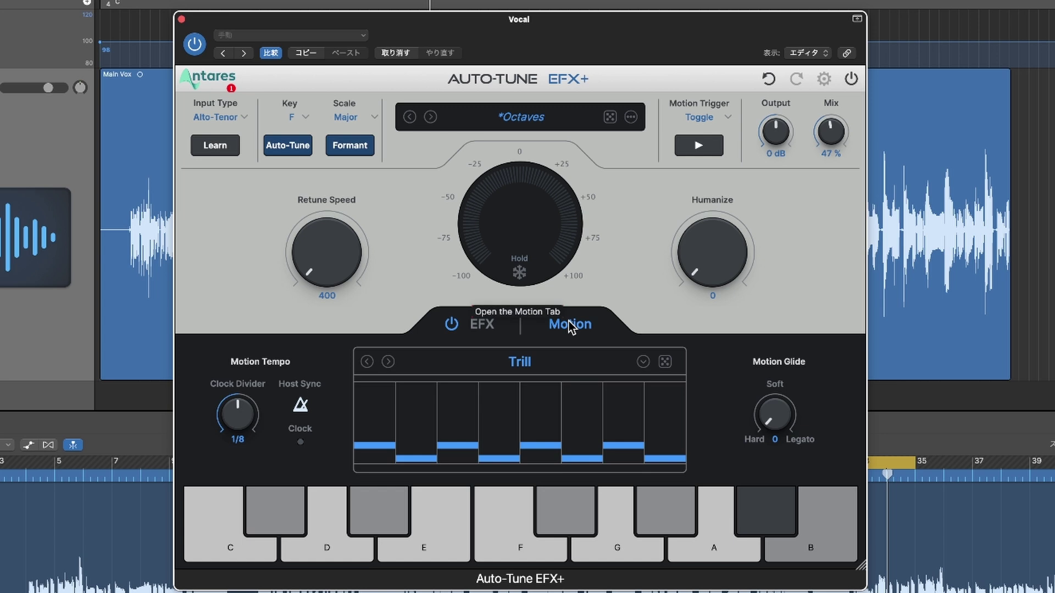
click(522, 364)
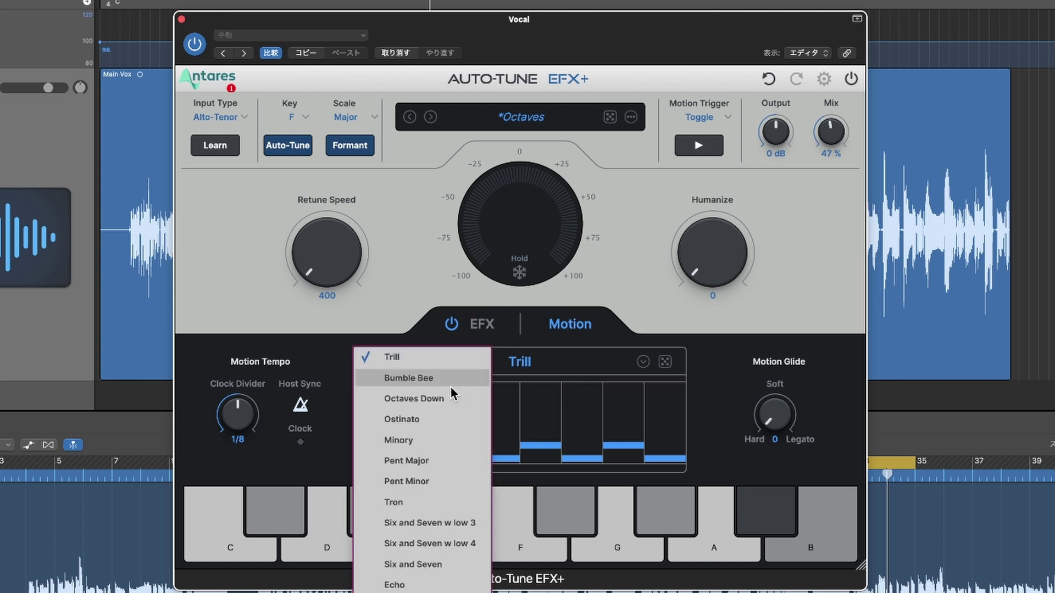
click(406, 482)
click(504, 370)
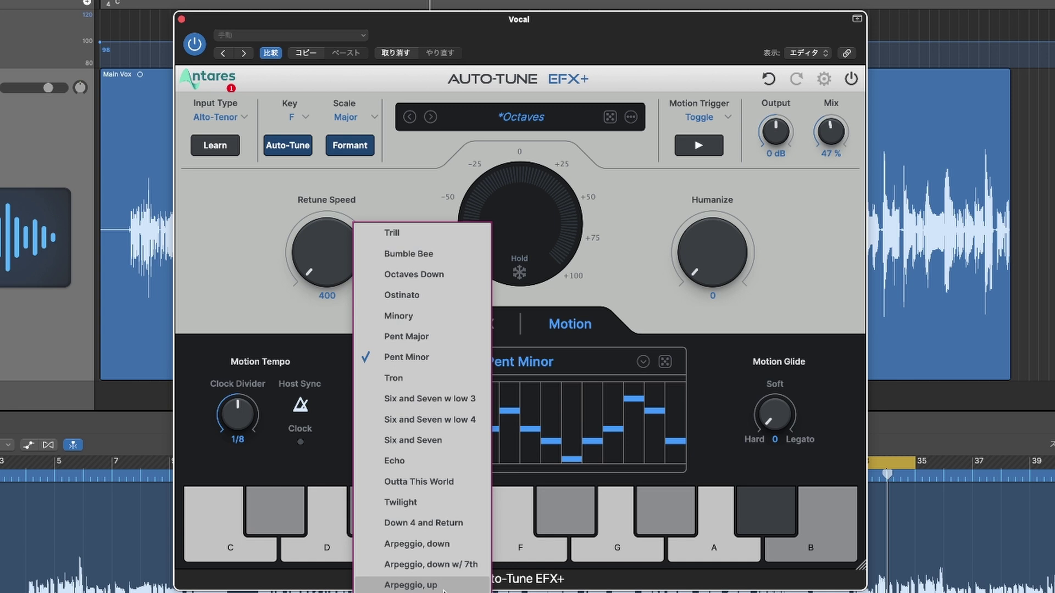
click(444, 586)
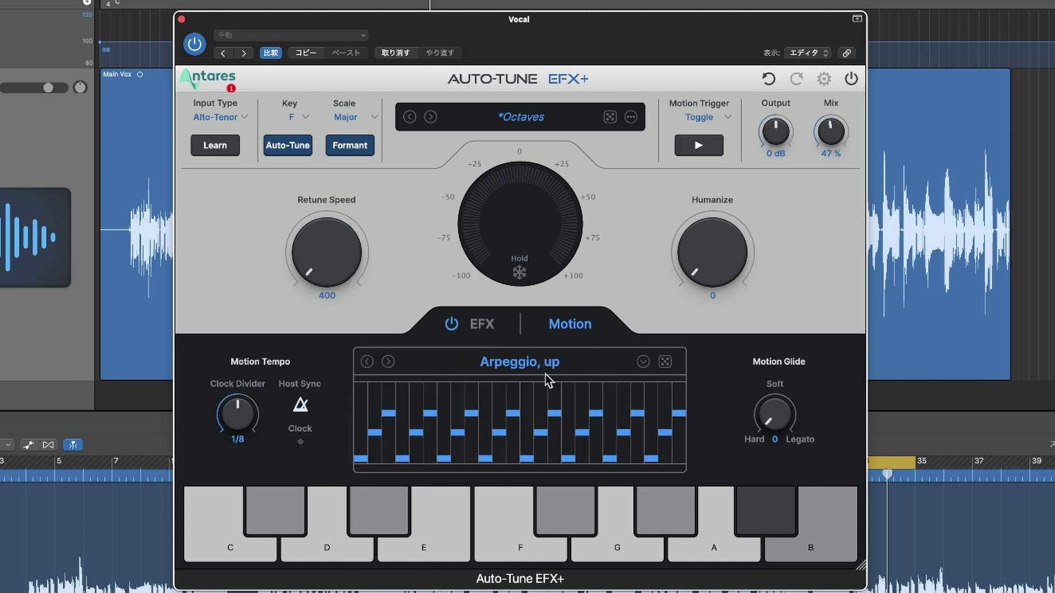
- Switch the Motion Trigger on and off again, and return to the EFX section
click(701, 145)
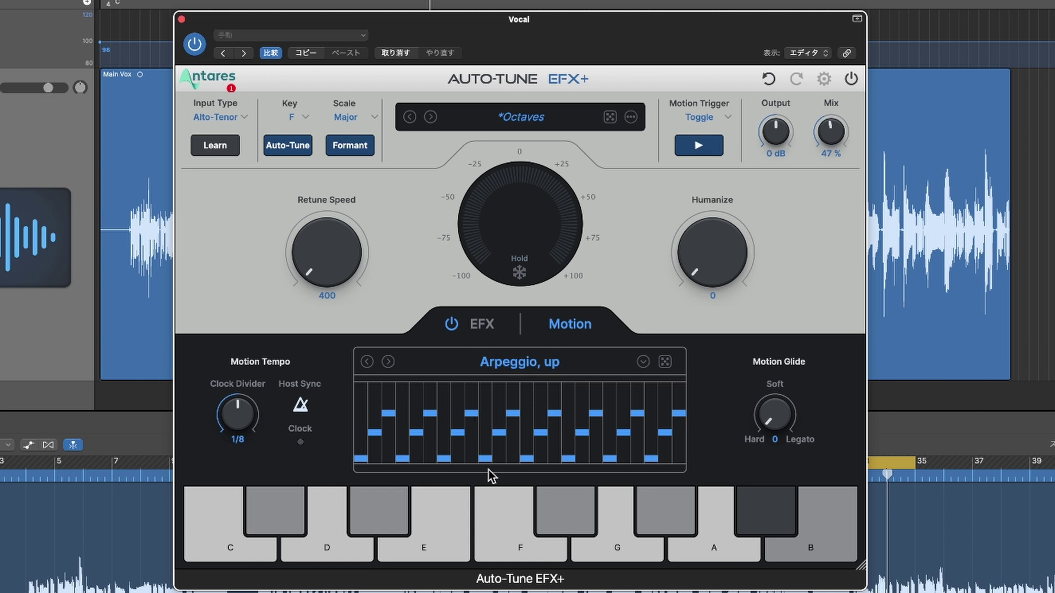
click(699, 145)
click(482, 324)
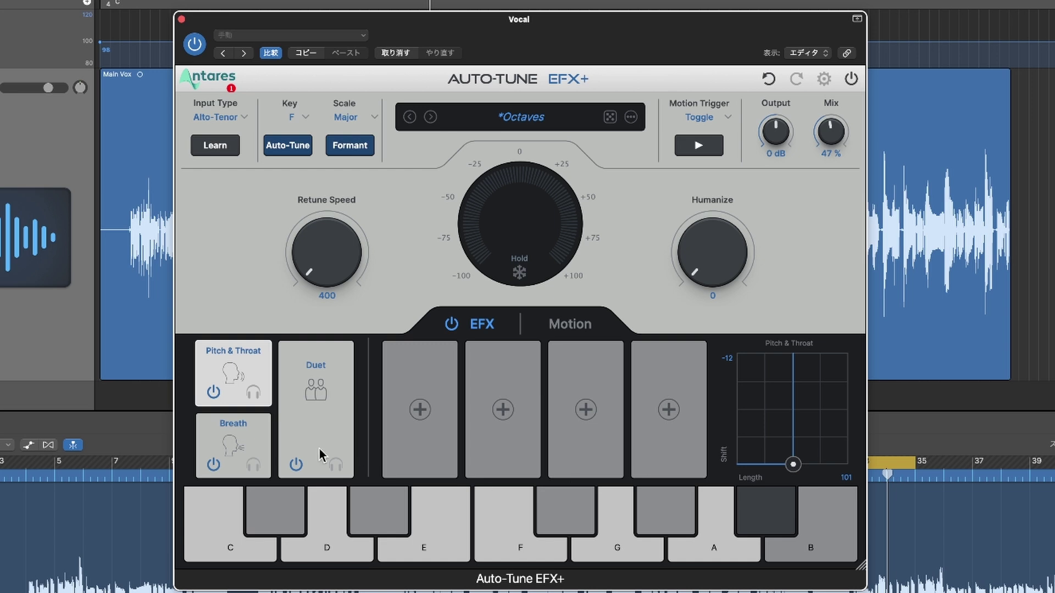
- Load random presets such as Warbled Harmonies from the preset browser and finish with the Default preset
click(512, 114)
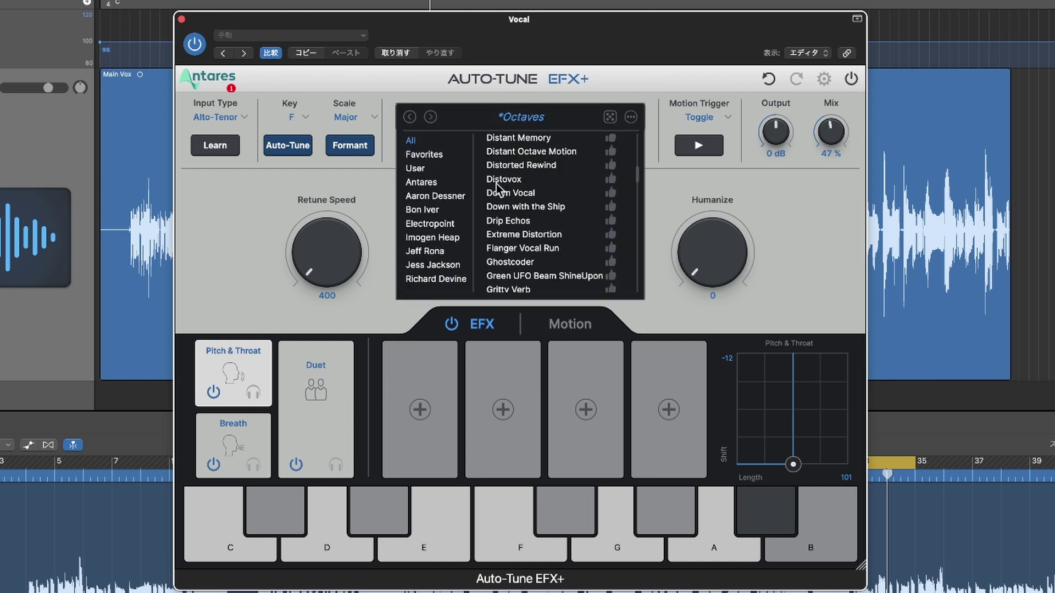
click(610, 117)
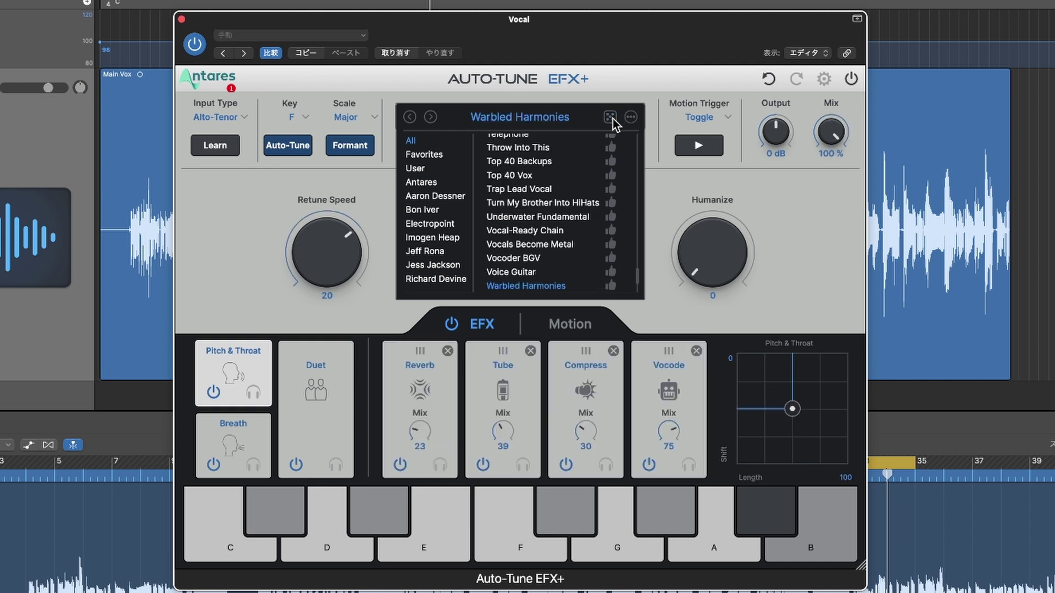
click(612, 118)
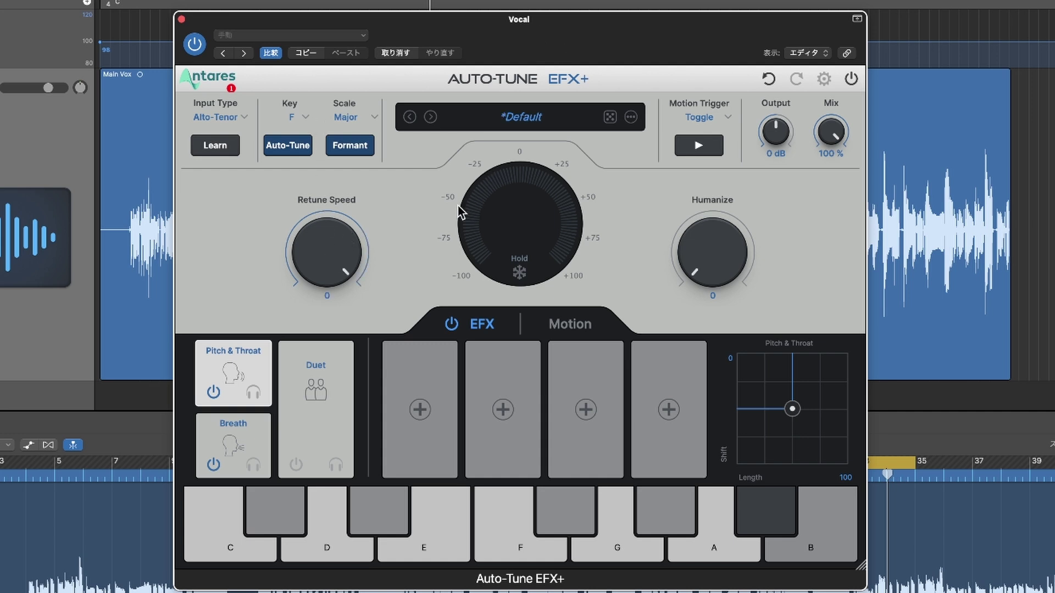
- Play the vocal and set Retune Speed to 61
key(space)
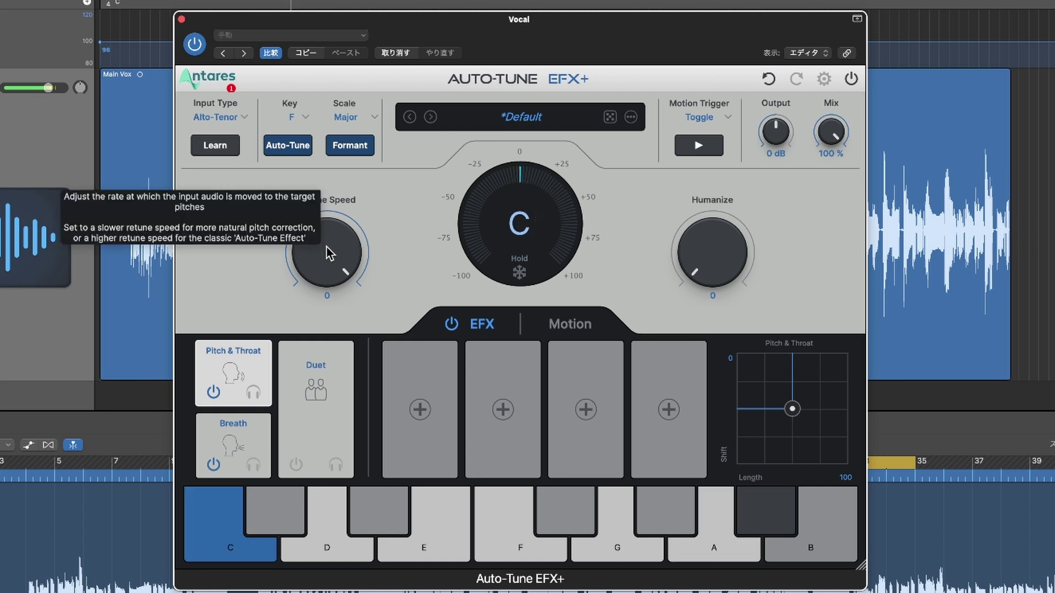
mouse_move(322, 249)
mouse_down()
mouse_move(317, 264)
mouse_move(318, 236)
mouse_move(314, 253)
mouse_move(307, 239)
mouse_up()
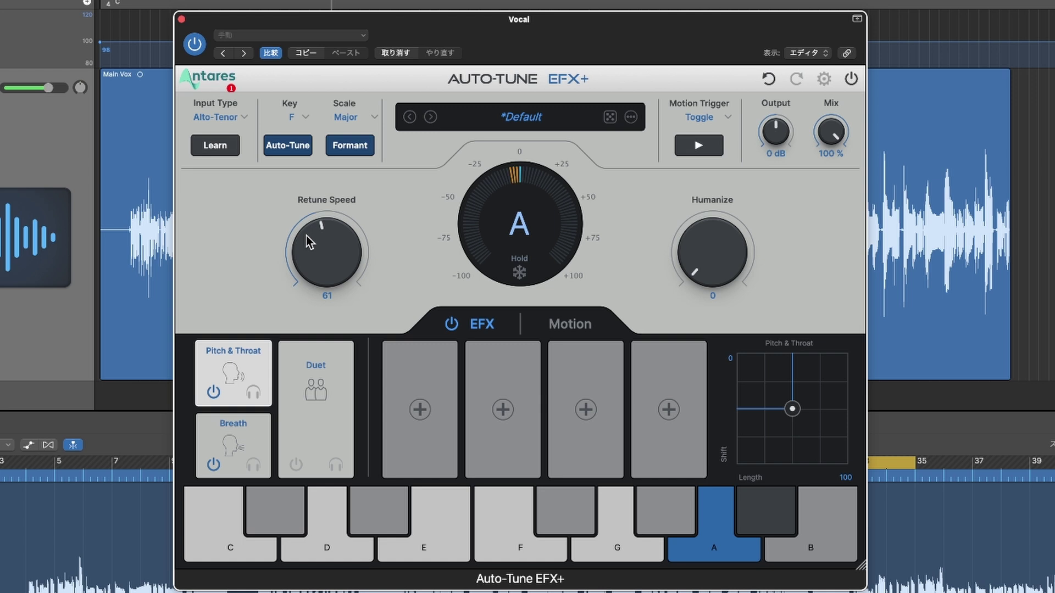
- Try Retune Speed values of 141 and 241 while the vocal plays, and settle on 104
drag(305, 235, 305, 248)
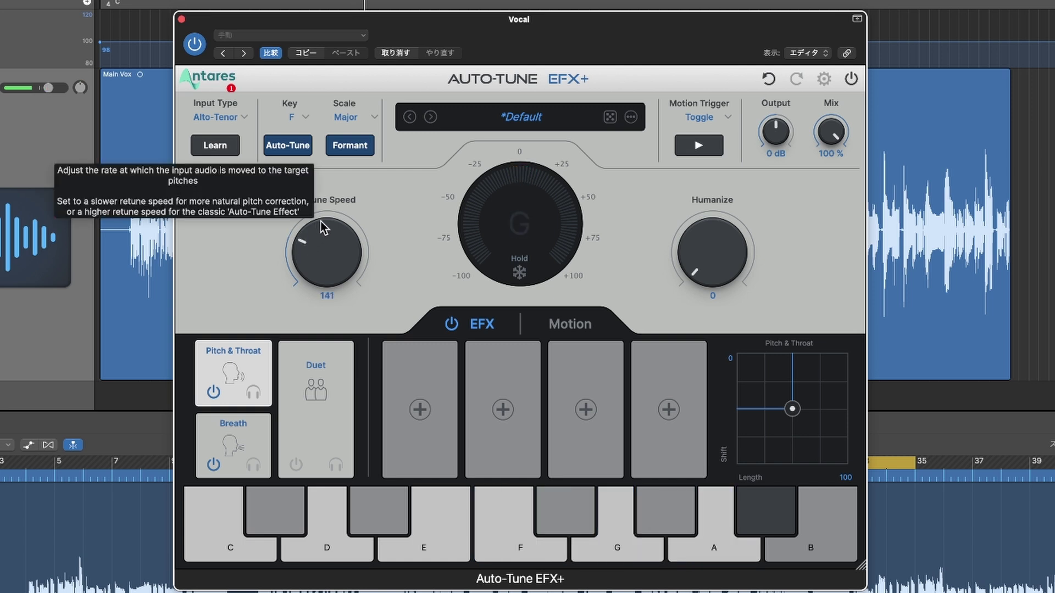
drag(318, 225, 316, 246)
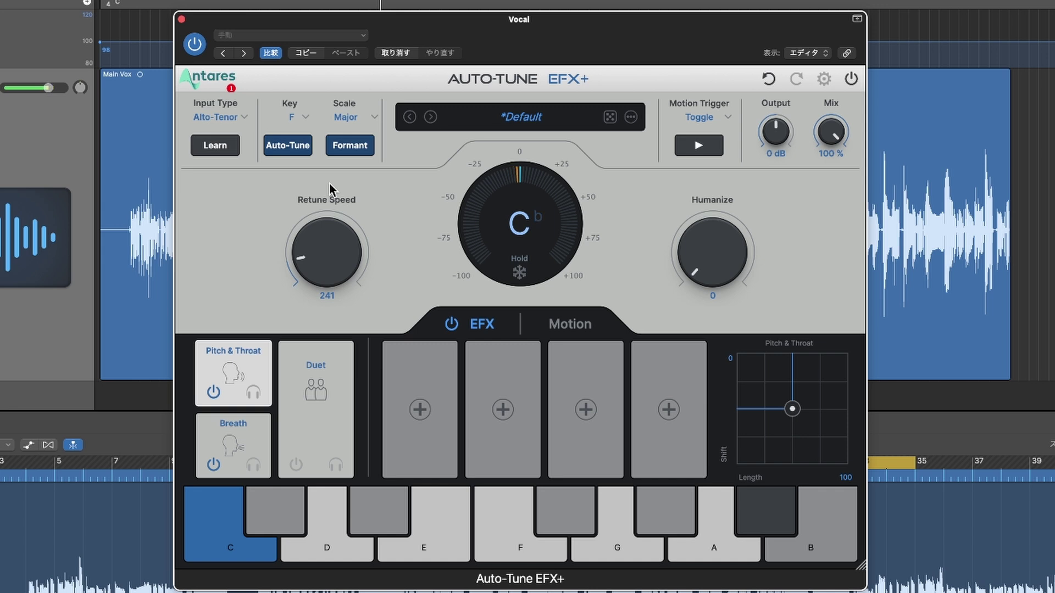
drag(315, 264, 322, 225)
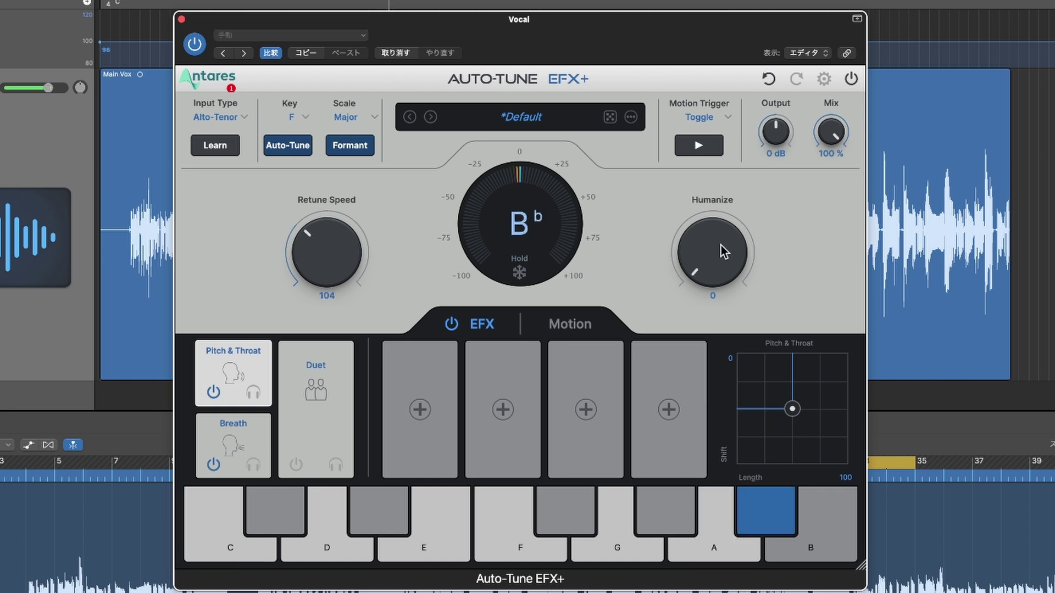
- Set Humanize to 66 and compare the sound by bypassing and re-enabling the plug-in
drag(721, 244, 727, 218)
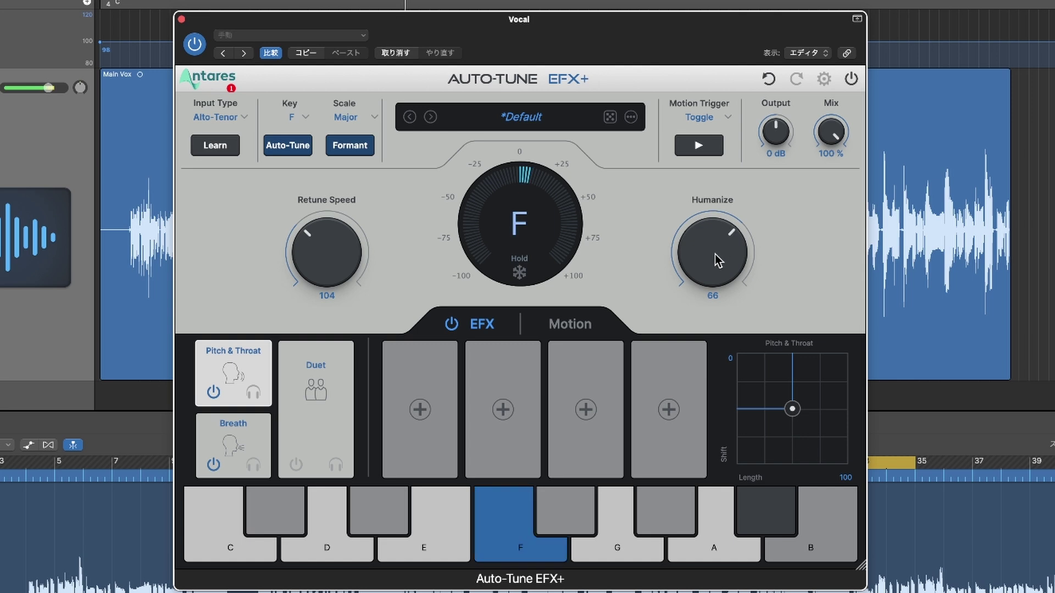
click(201, 47)
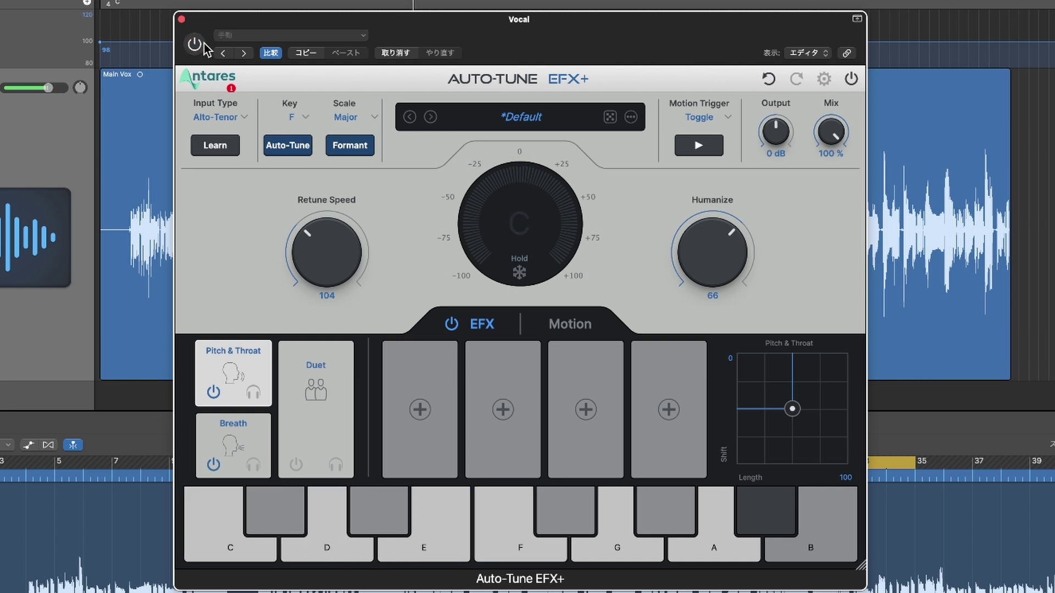
click(201, 46)
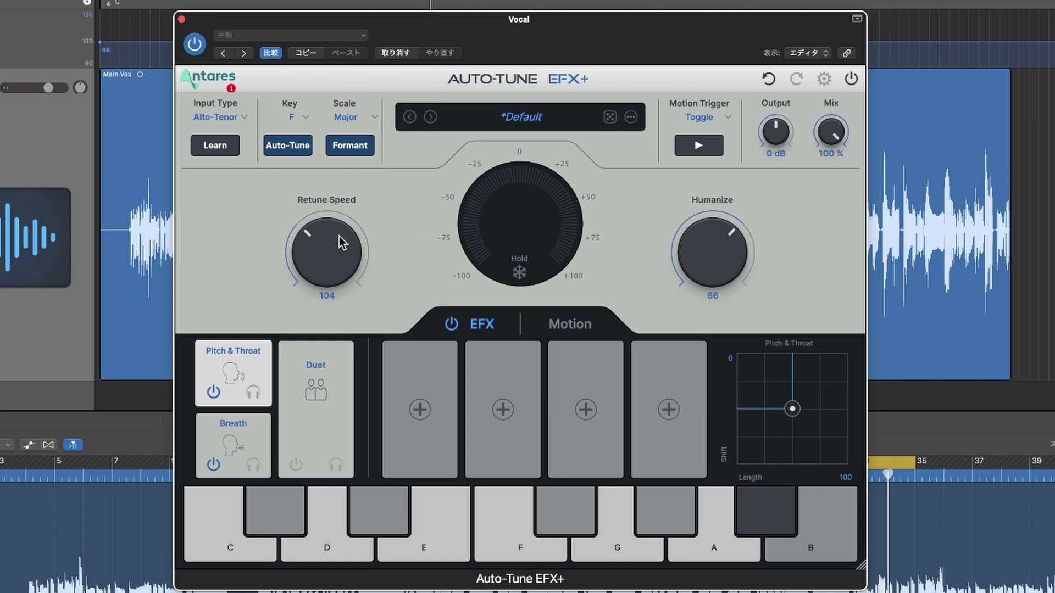
- Add the Tube effect to the first empty EFX slot and set its Mix to 46
click(414, 417)
click(476, 338)
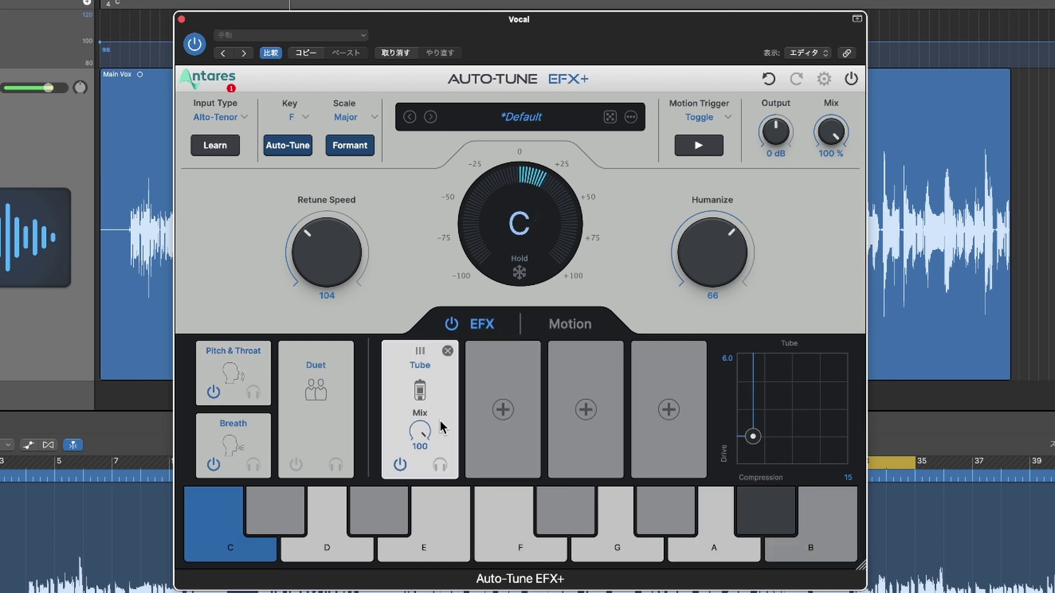
drag(421, 431, 407, 463)
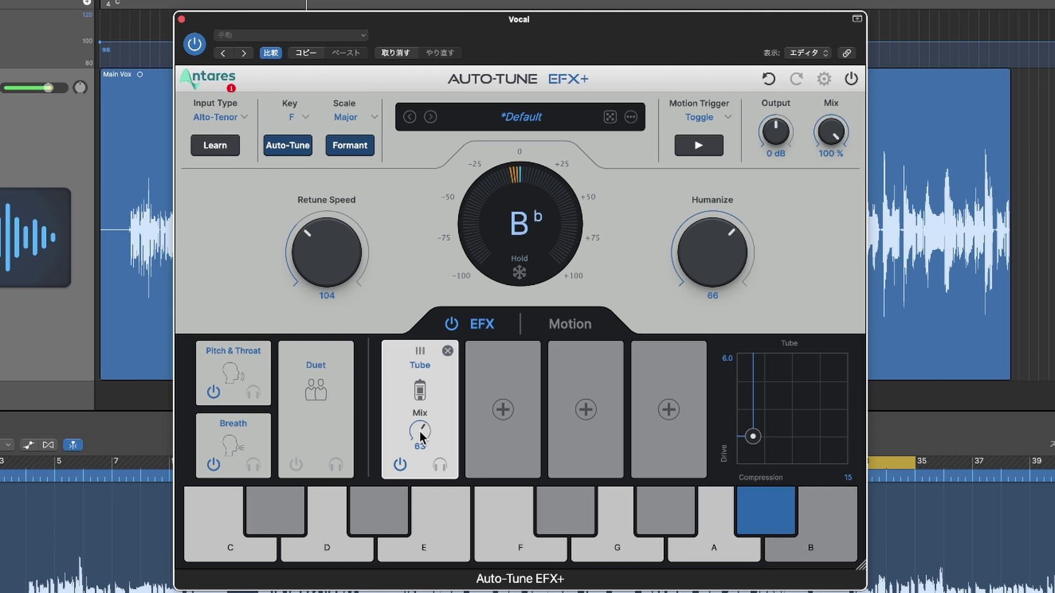
drag(420, 429, 416, 458)
- Add the Mutate effect to the second slot with Mix at 27, and switch the effect off
click(502, 410)
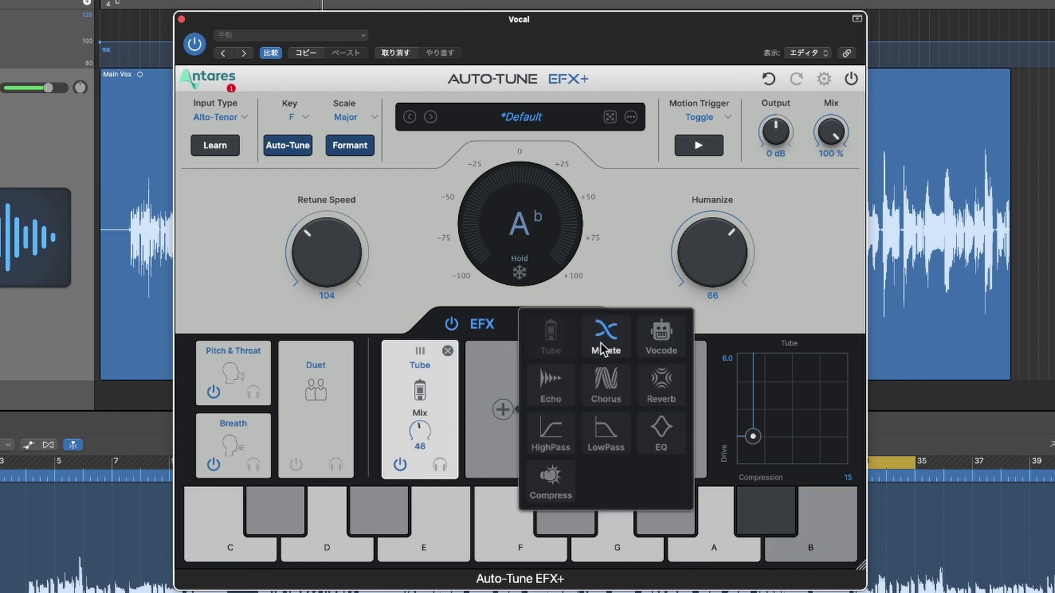
click(621, 334)
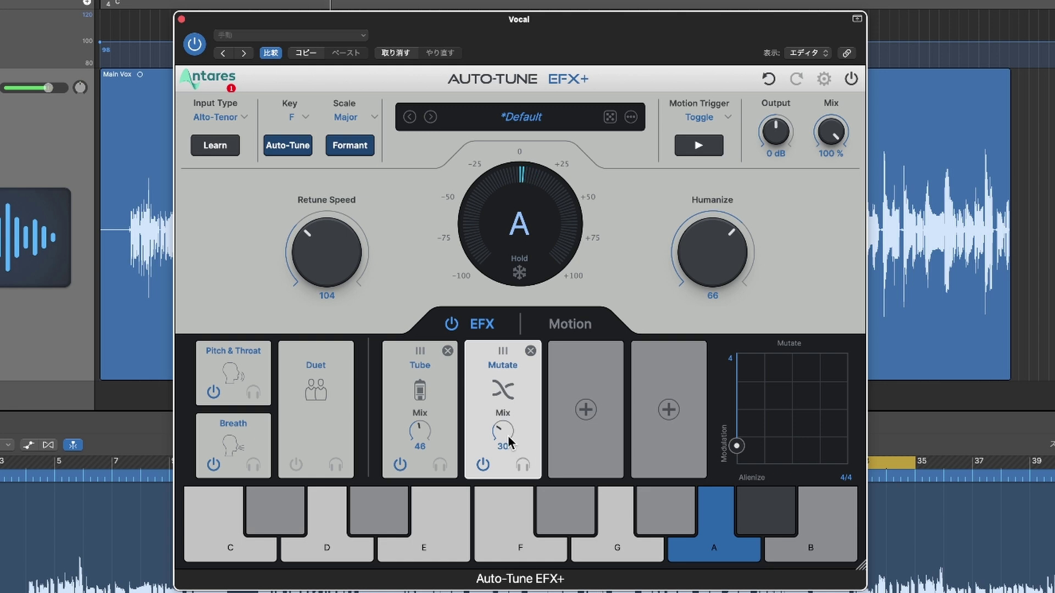
mouse_move(502, 427)
mouse_down()
mouse_move(512, 371)
mouse_move(508, 433)
mouse_up()
click(482, 466)
- Add the Vocode effect to the third slot with Mix at 20, and switch the effect off
click(582, 409)
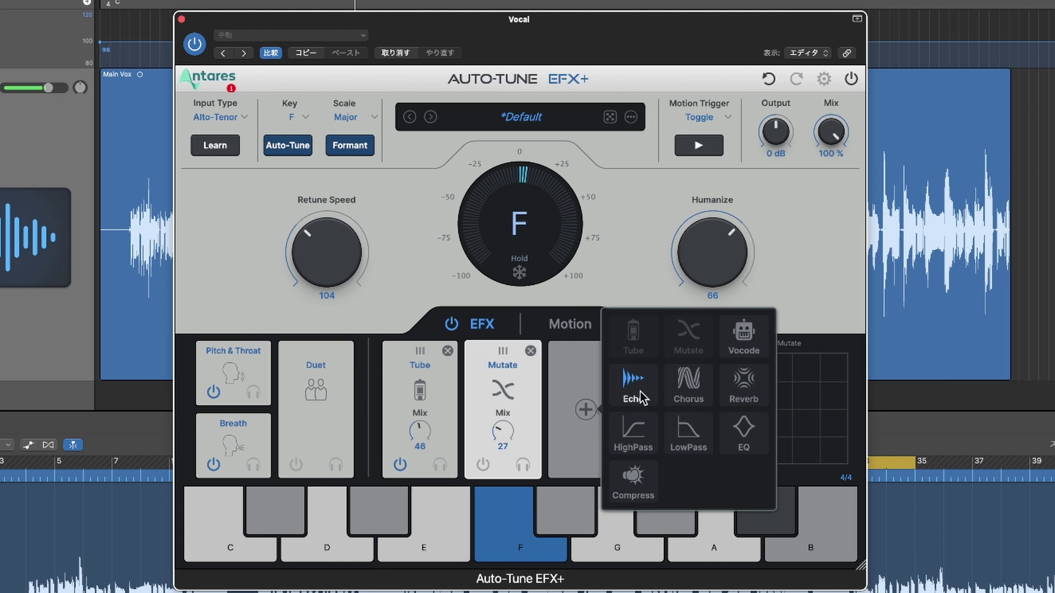
click(721, 346)
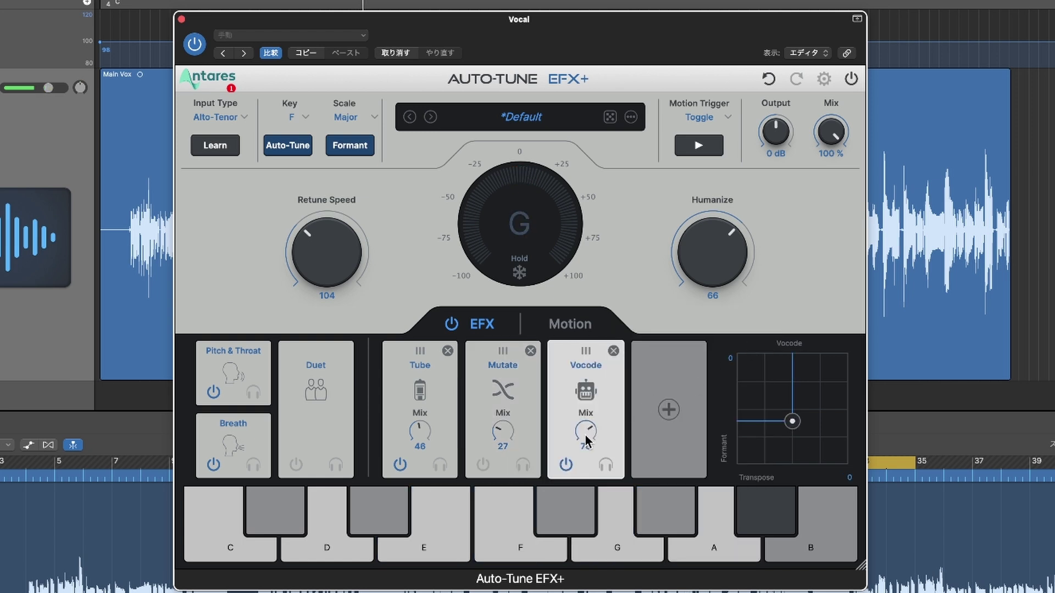
drag(582, 437, 572, 481)
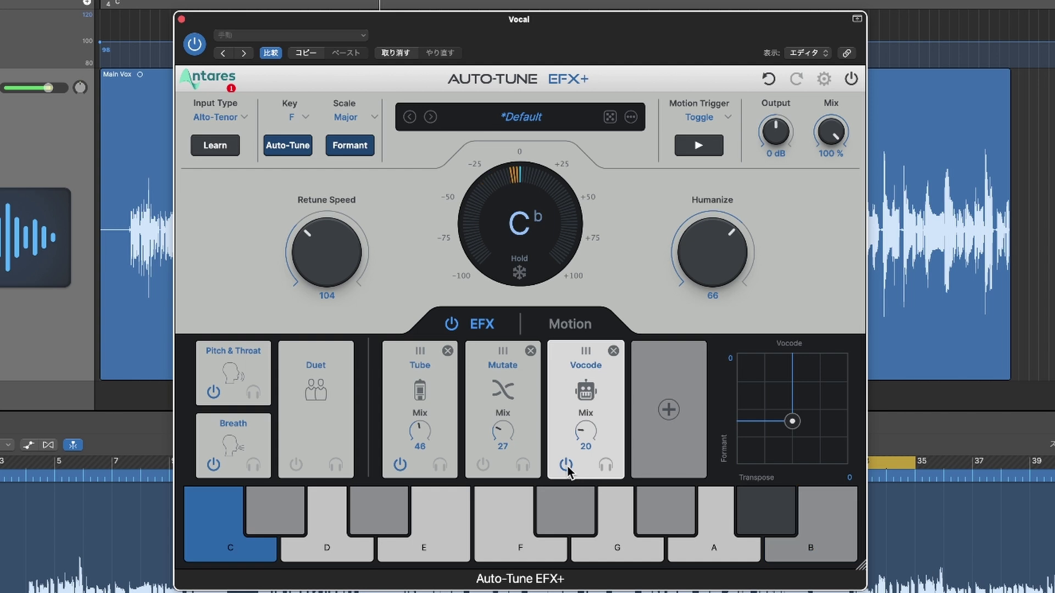
- Add Echo to the fourth slot with Mix 11, try Time 1/16T, and settle on Time 1/4 with Feedback 13
click(662, 412)
click(523, 390)
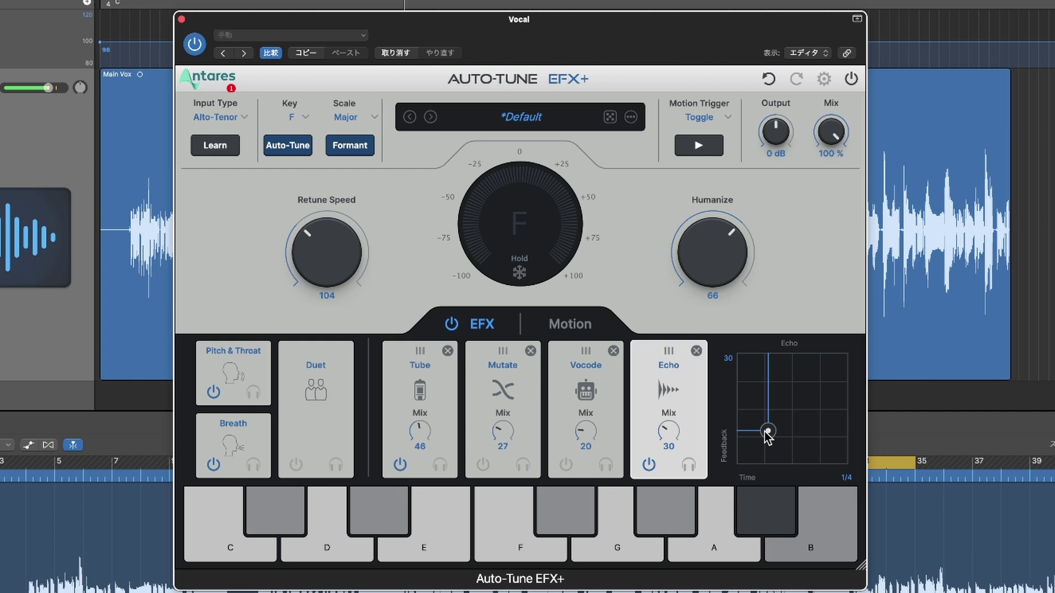
drag(659, 438, 660, 452)
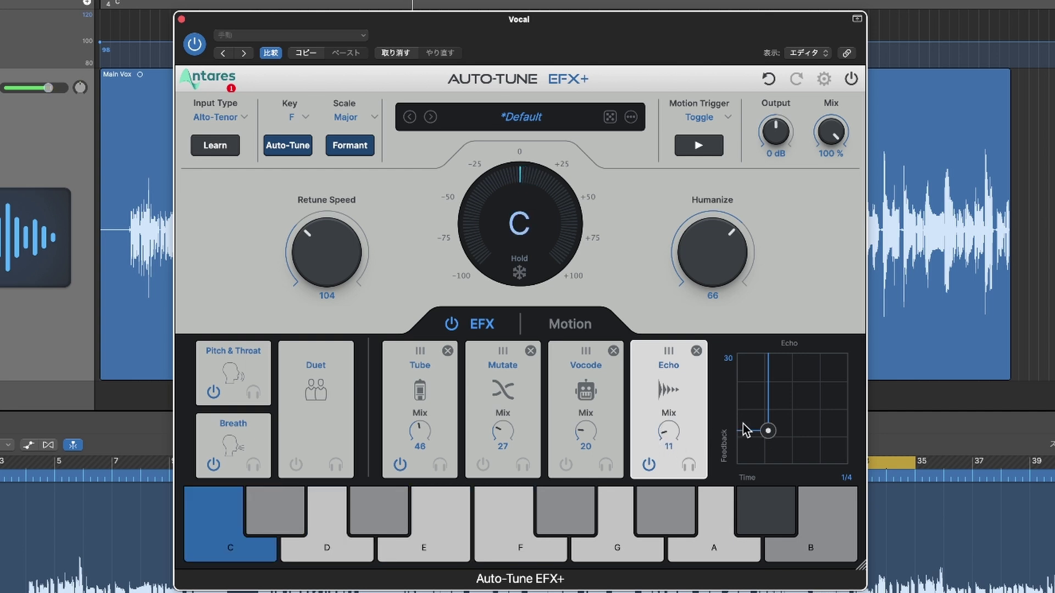
drag(769, 434, 825, 438)
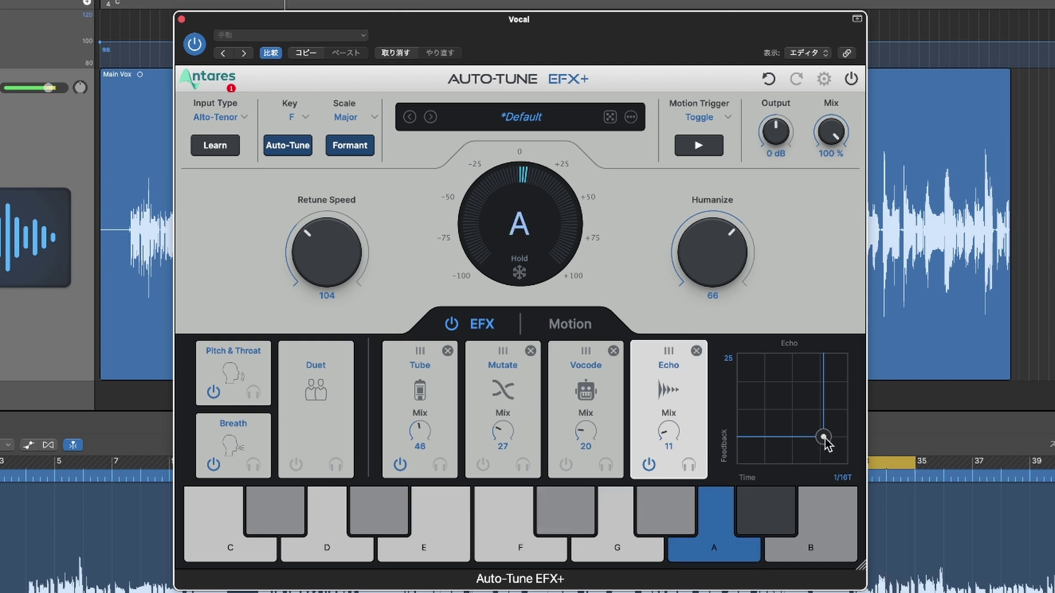
drag(823, 438, 770, 450)
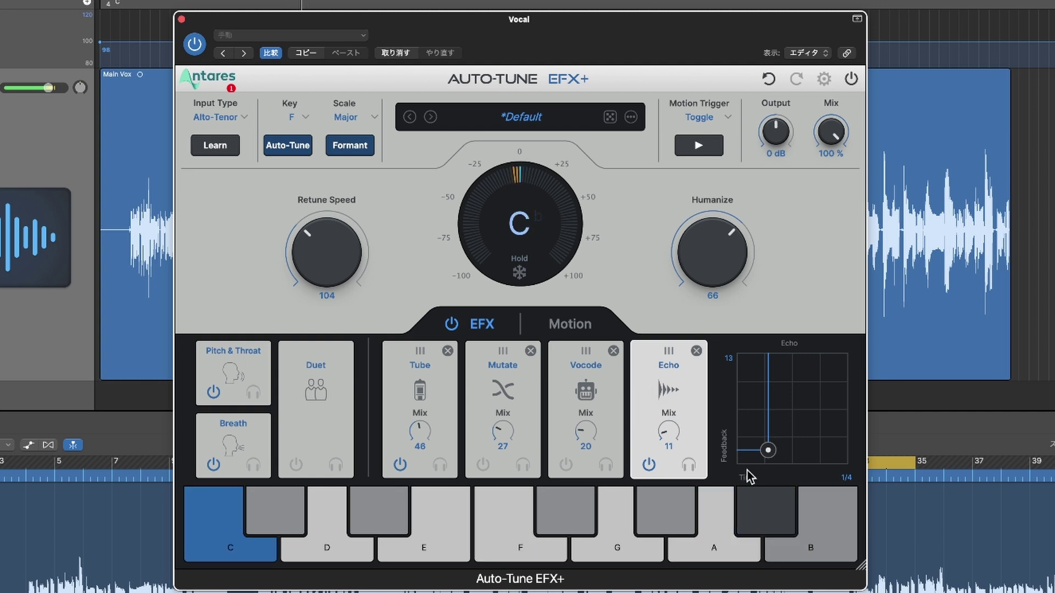
- Show the XY pad parameters of the Vocode, Mutate and Tube effects one after another
click(580, 400)
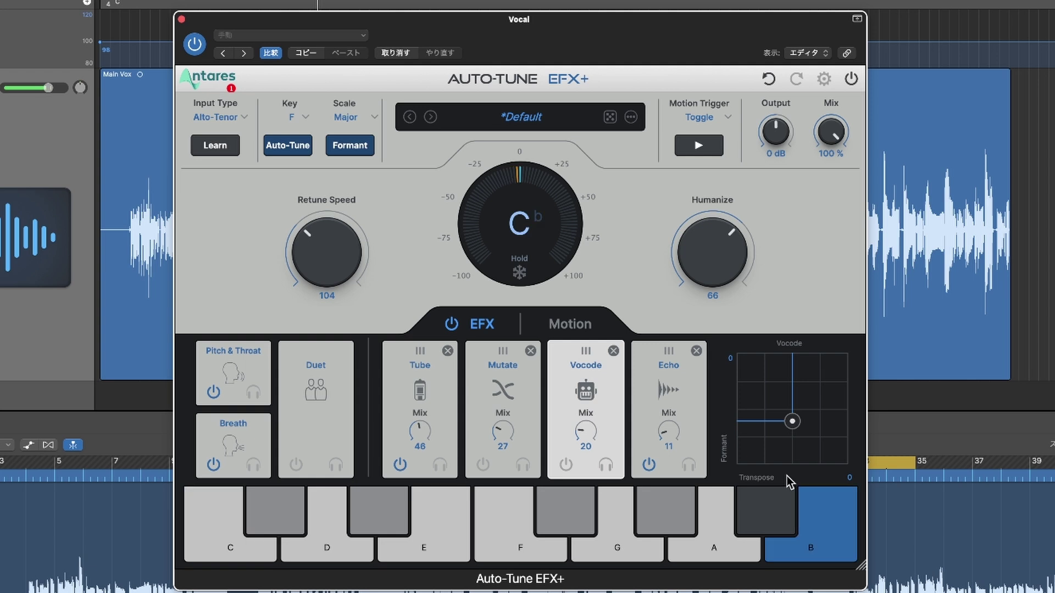
click(499, 394)
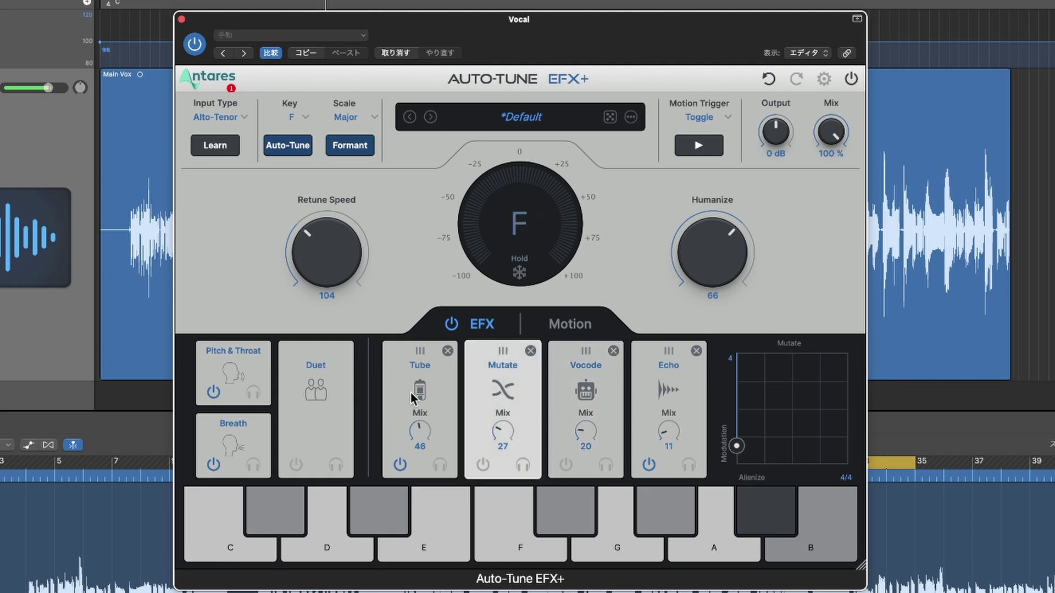
click(424, 392)
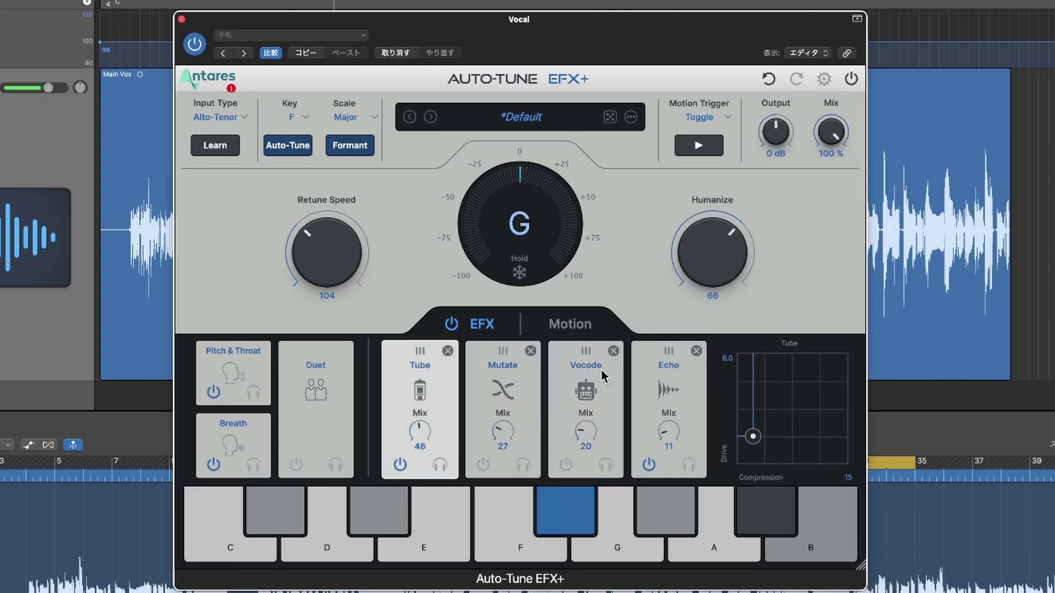
- Replace Echo in the fourth slot with a HighPass filter at Frequency 80 and Resonance 0.7
click(658, 394)
click(695, 352)
click(668, 409)
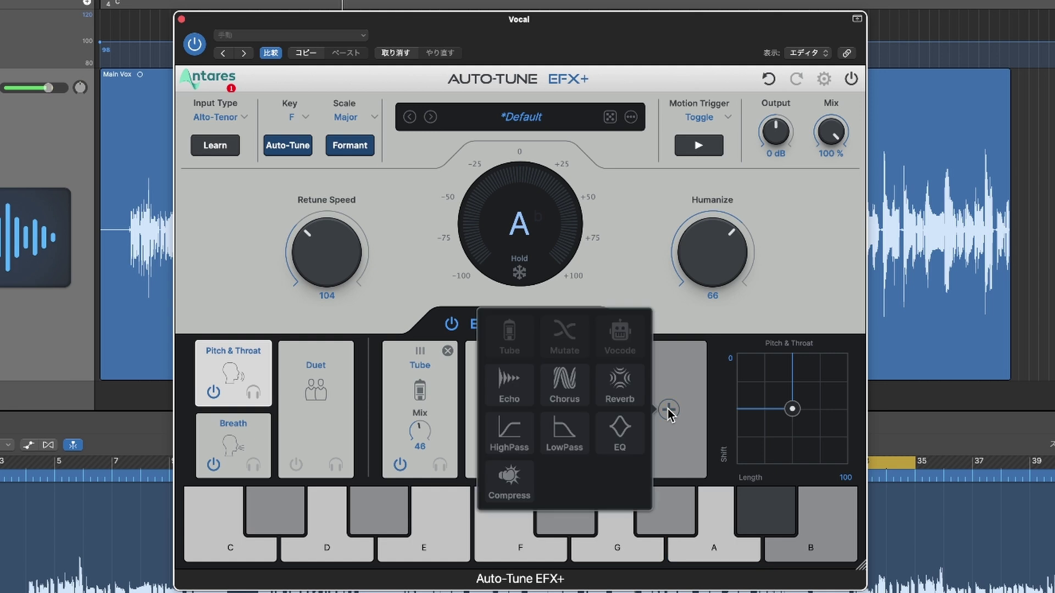
click(511, 431)
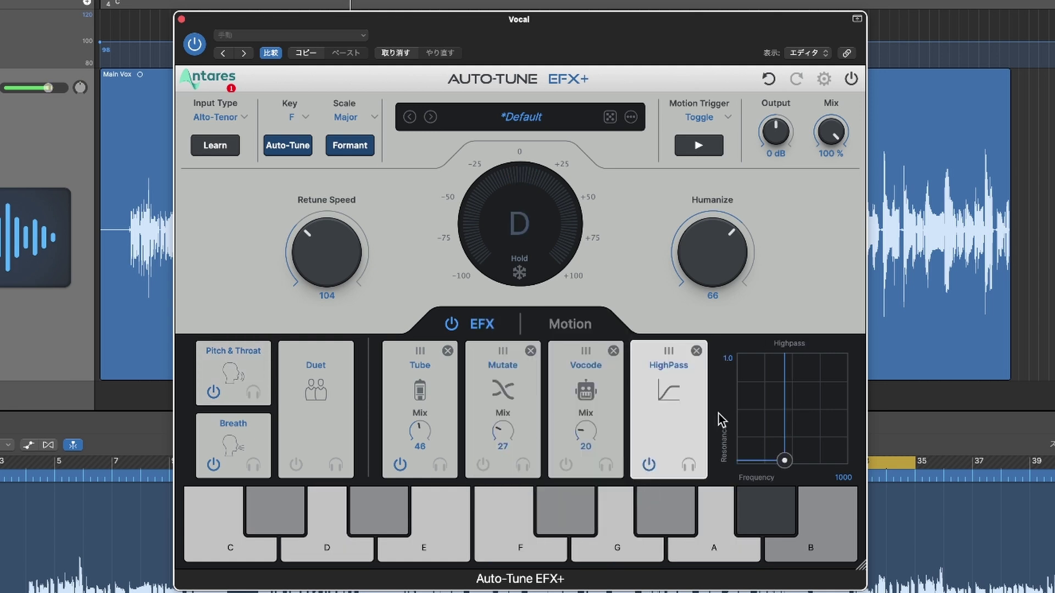
drag(784, 460, 711, 481)
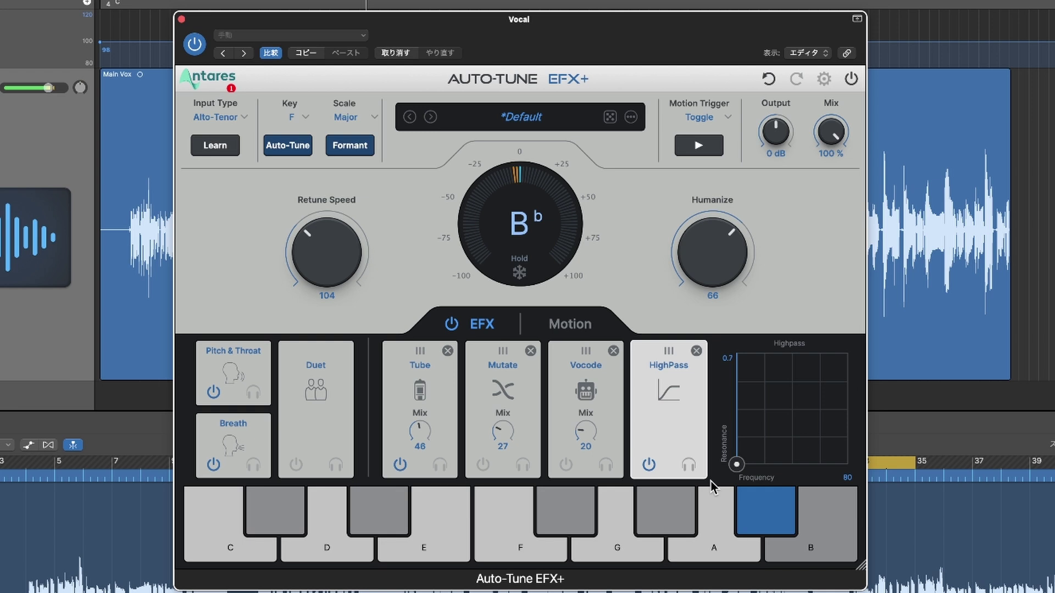
- Replace the HighPass filter with Compress, try Reduction 17 and Gain -2, and remove the effect again
click(696, 351)
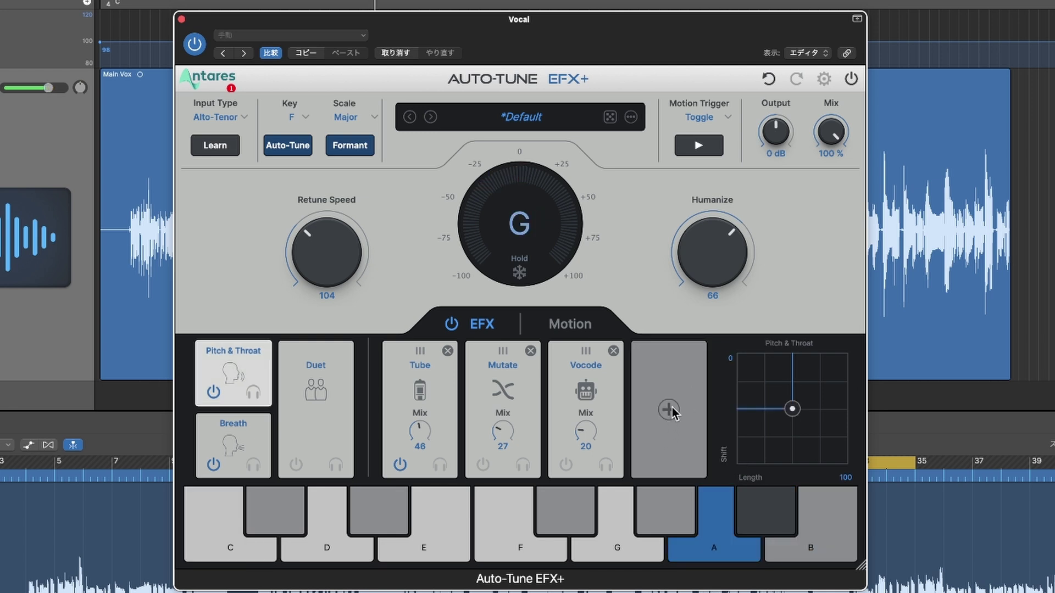
click(669, 410)
click(504, 536)
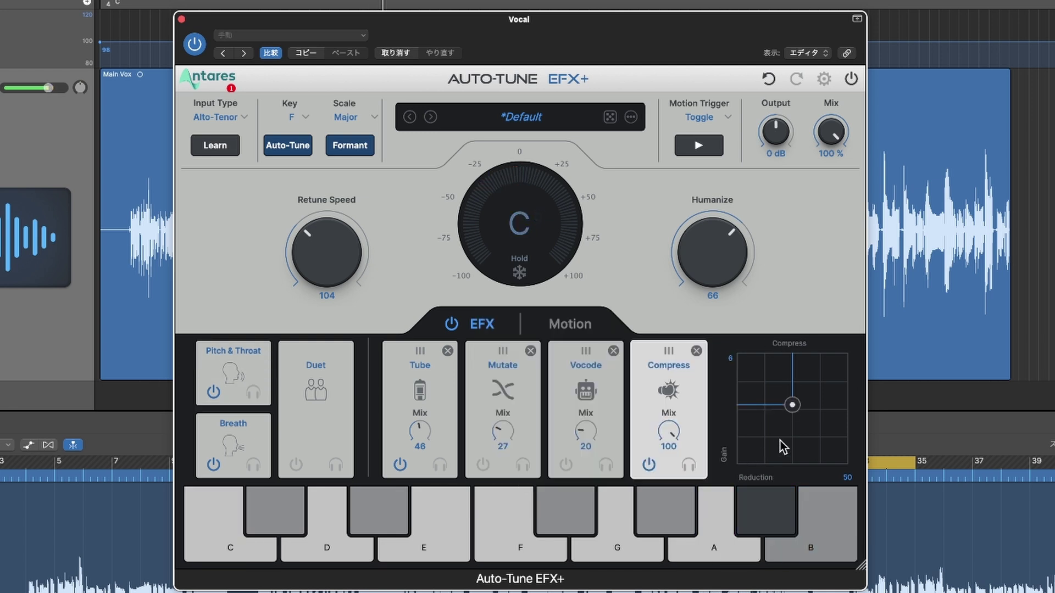
drag(792, 405, 756, 435)
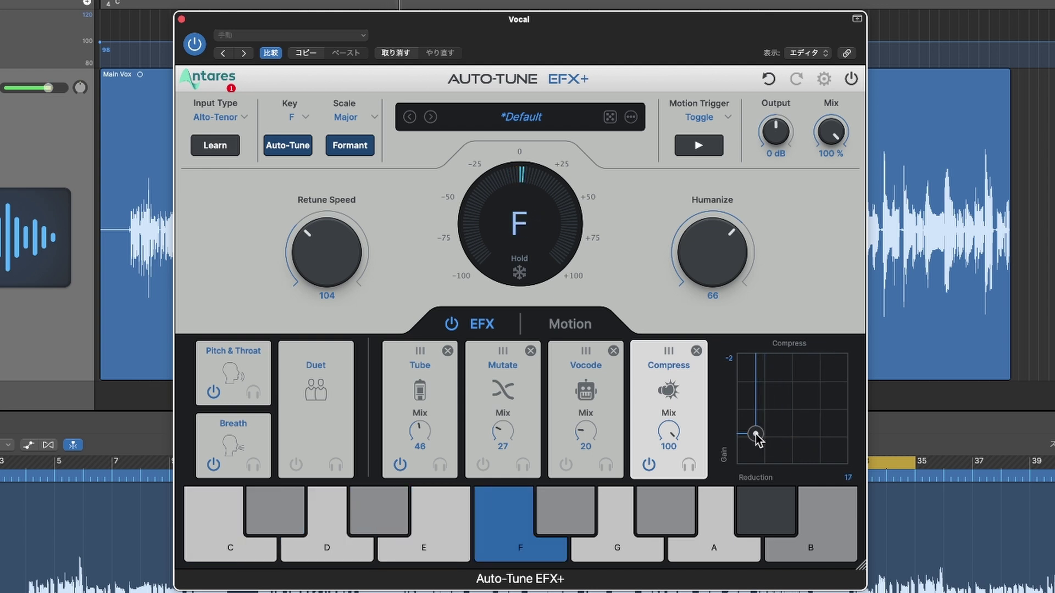
click(697, 351)
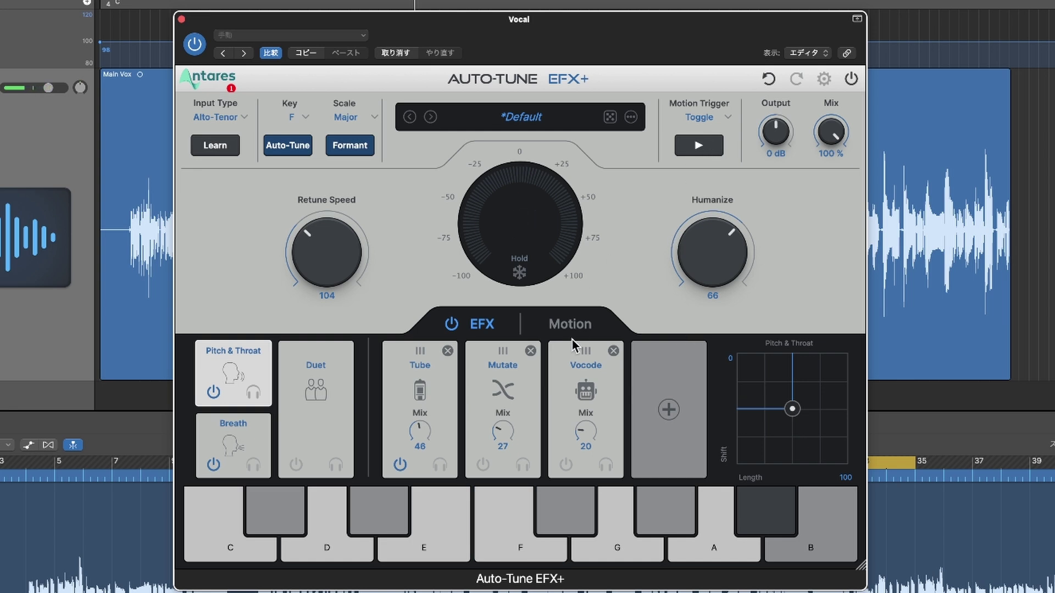
- Choose the Octaves Down pattern in the Motion section and play the vocal with the Motion Trigger on
click(577, 324)
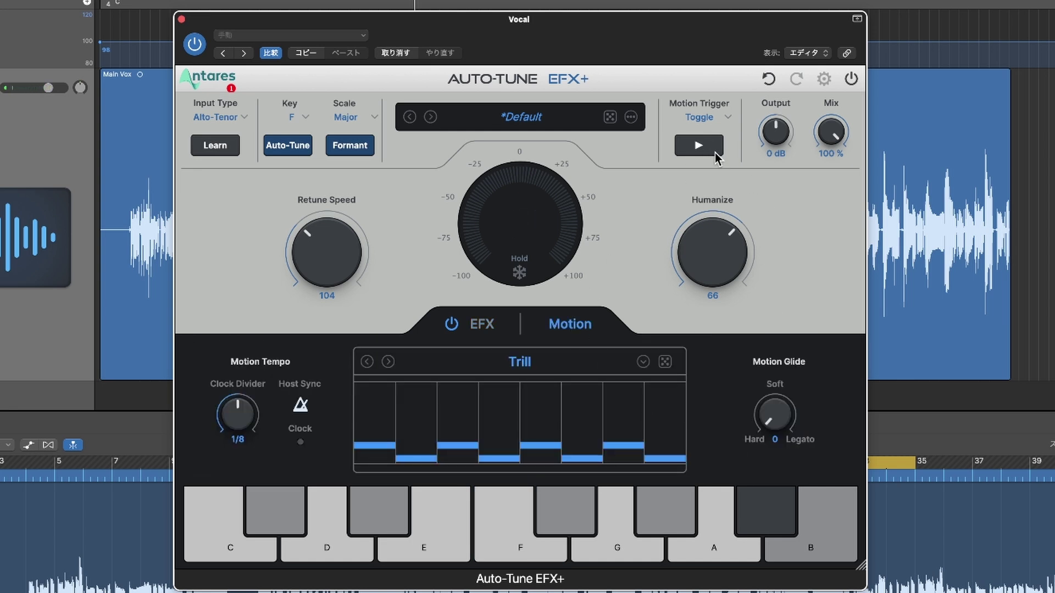
click(507, 362)
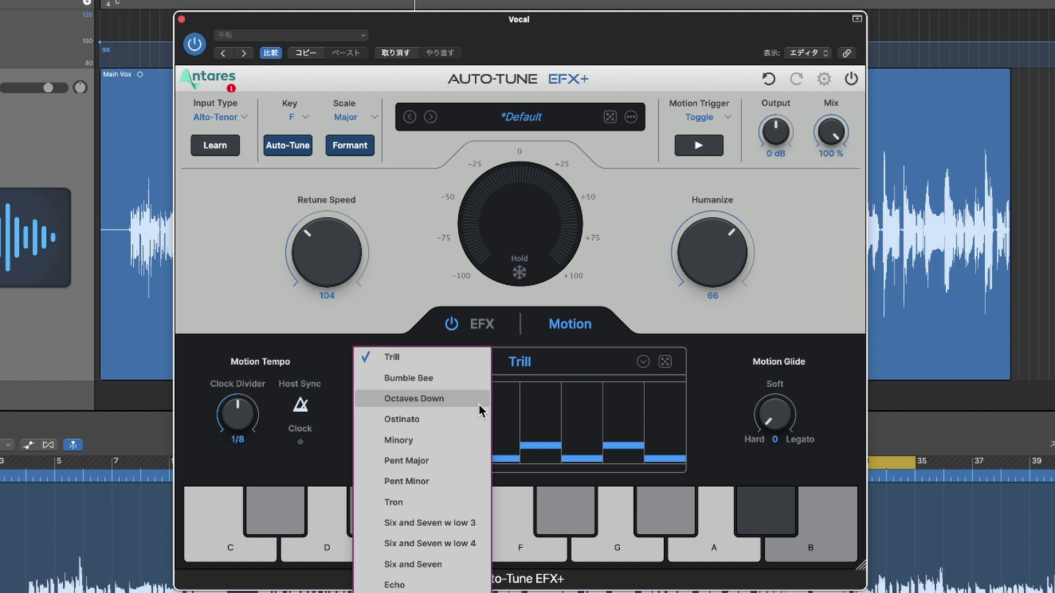
click(448, 394)
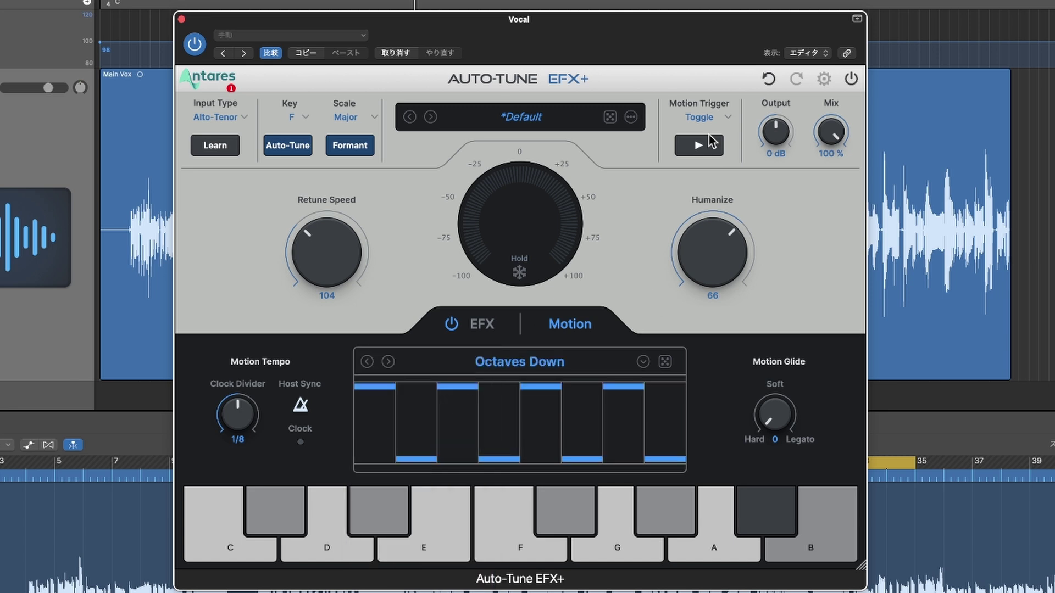
key(space)
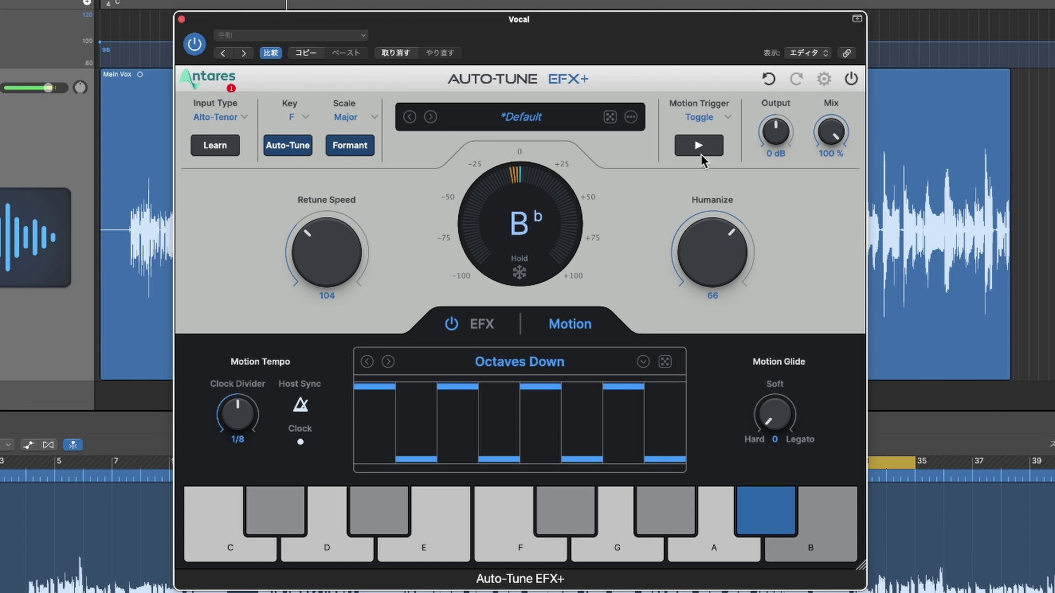
click(701, 150)
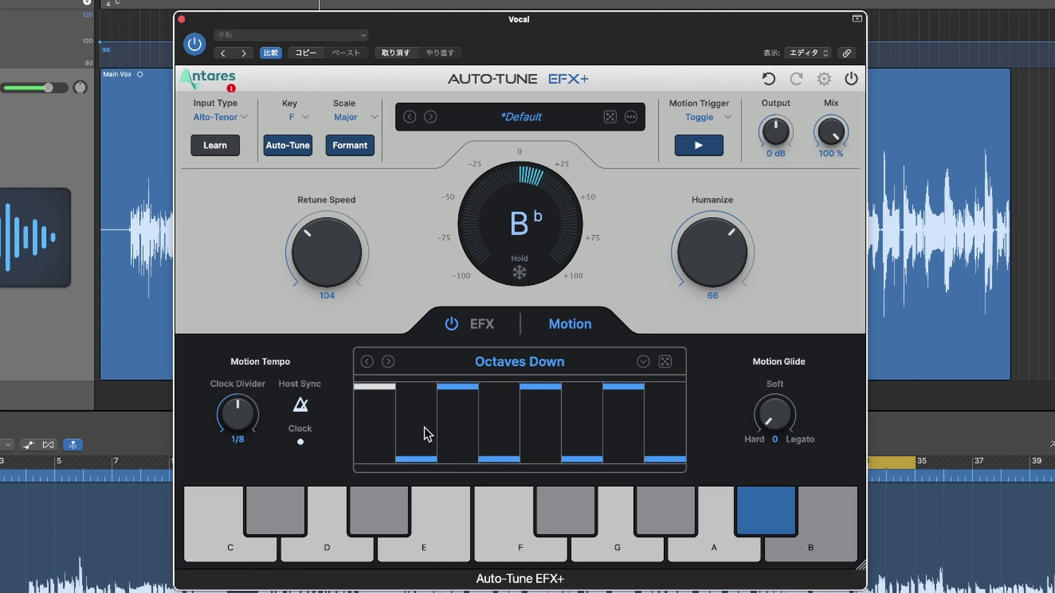
- Return to the EFX section with the Motion Trigger off and enable the Duet effect
click(482, 324)
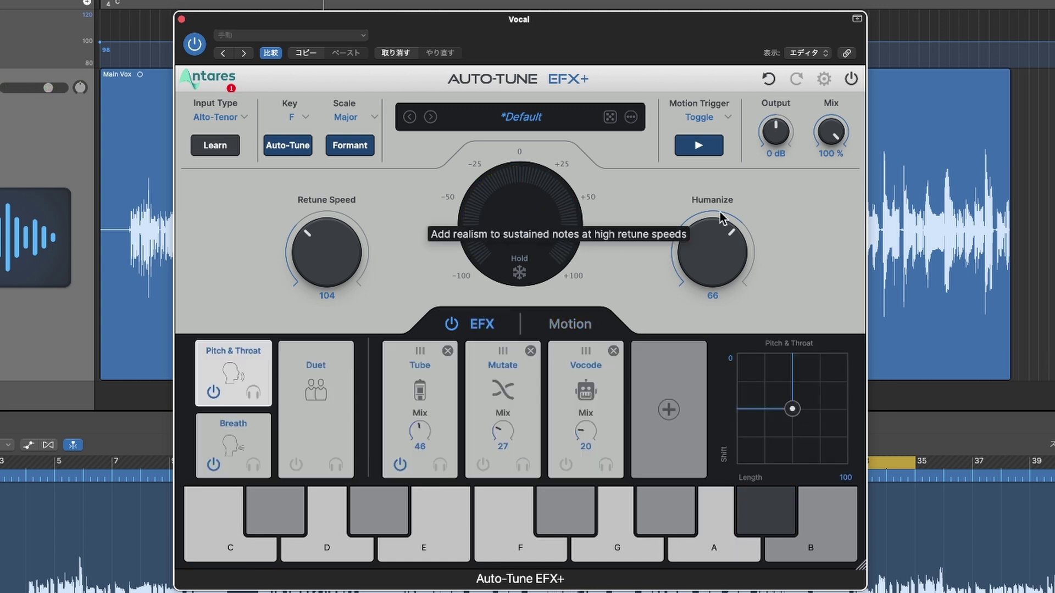
click(317, 391)
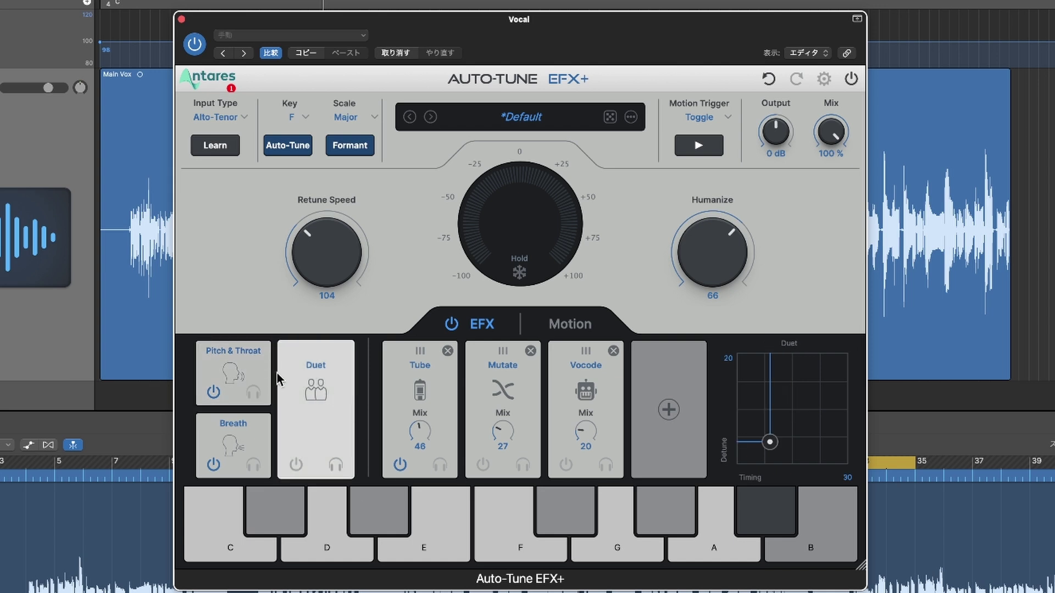
click(296, 466)
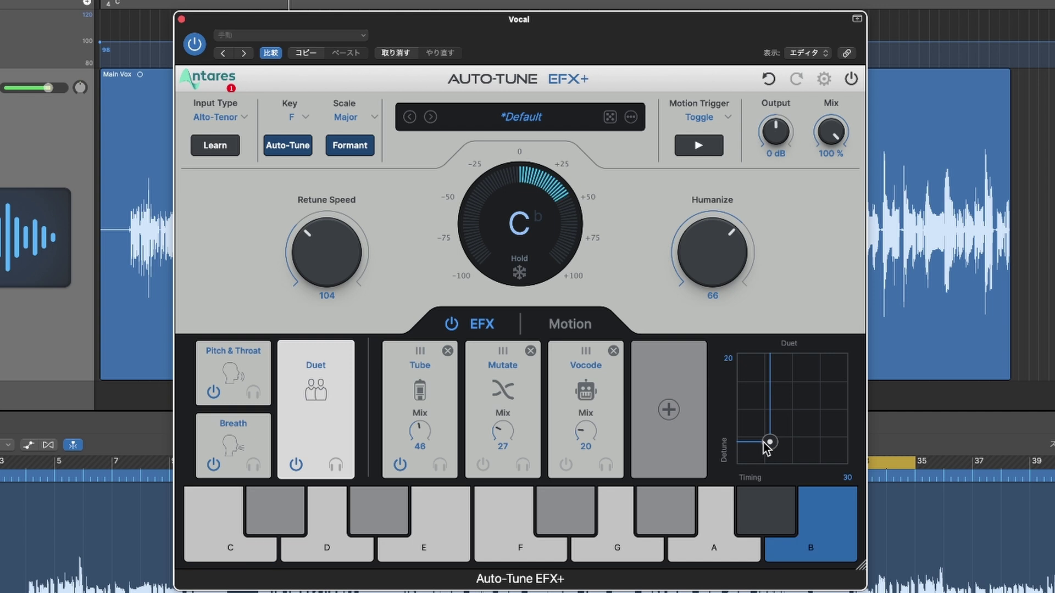
- Try several Detune and Timing combinations for the Duet effect, ending at Detune 0 and Timing 26
drag(768, 443, 824, 416)
drag(777, 466, 758, 474)
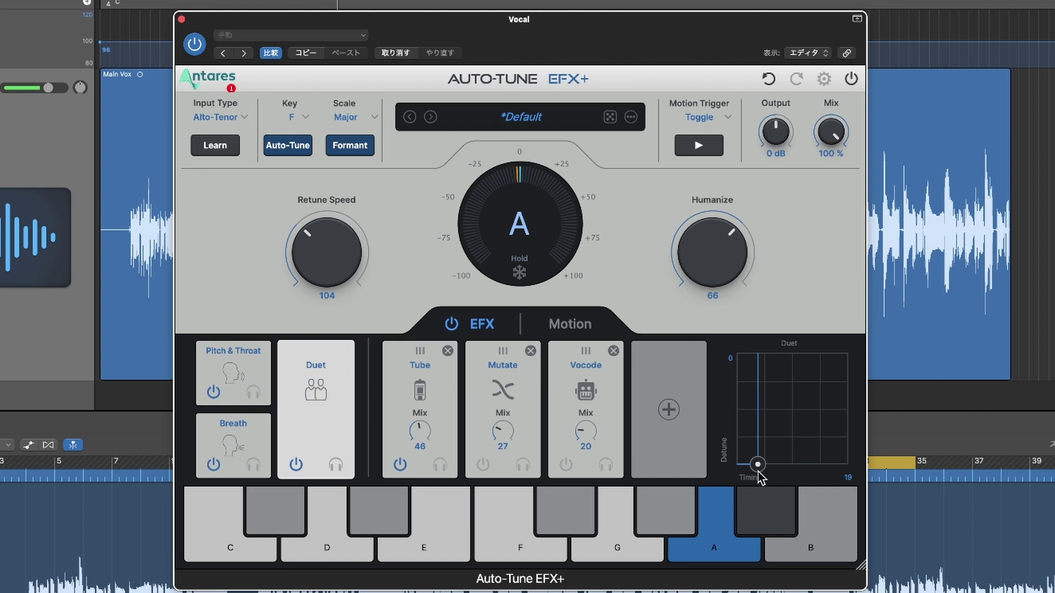
drag(759, 473, 767, 473)
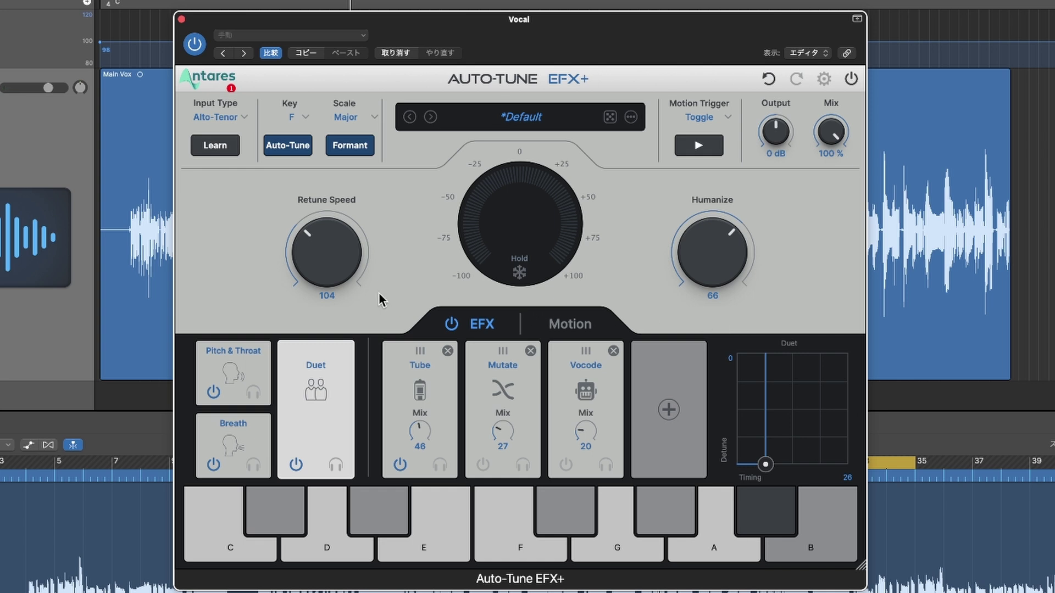
- Show the Pitch & Throat effect and vary its Length to 133 and then 67, with Shift at 0
click(233, 374)
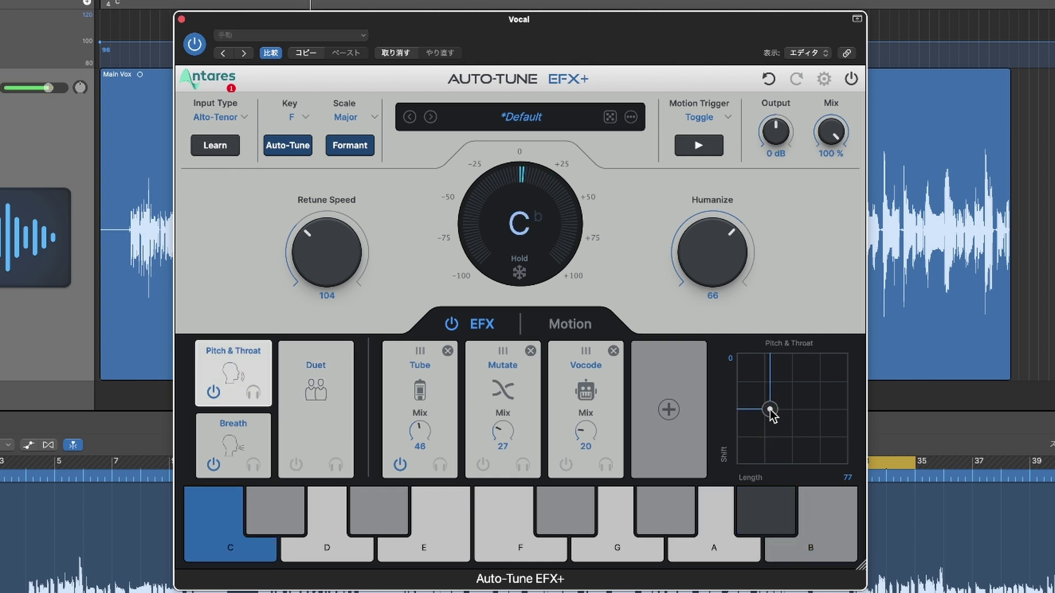
drag(770, 410, 819, 410)
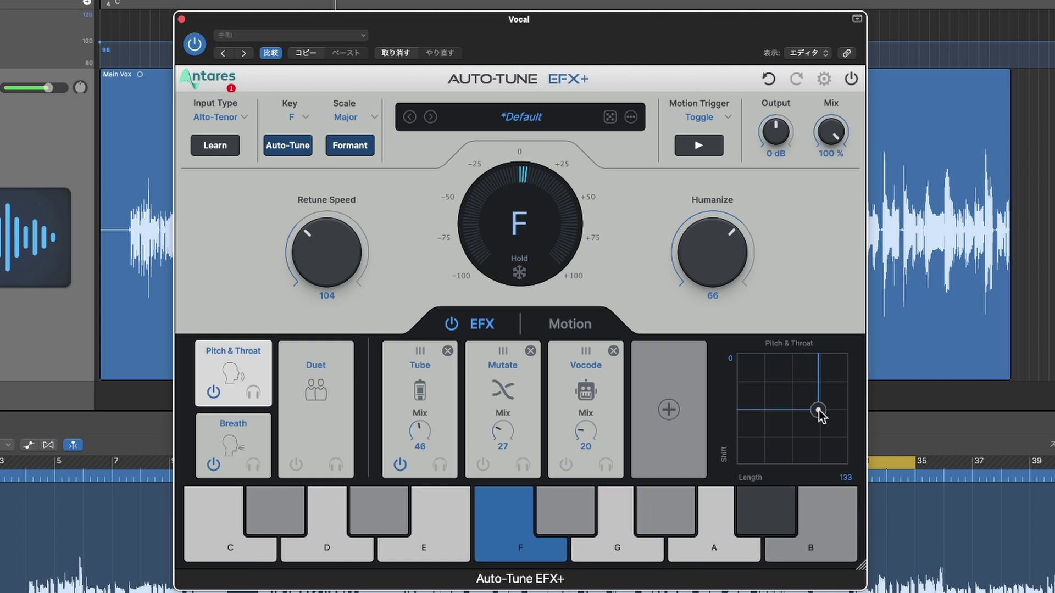
drag(818, 411, 762, 413)
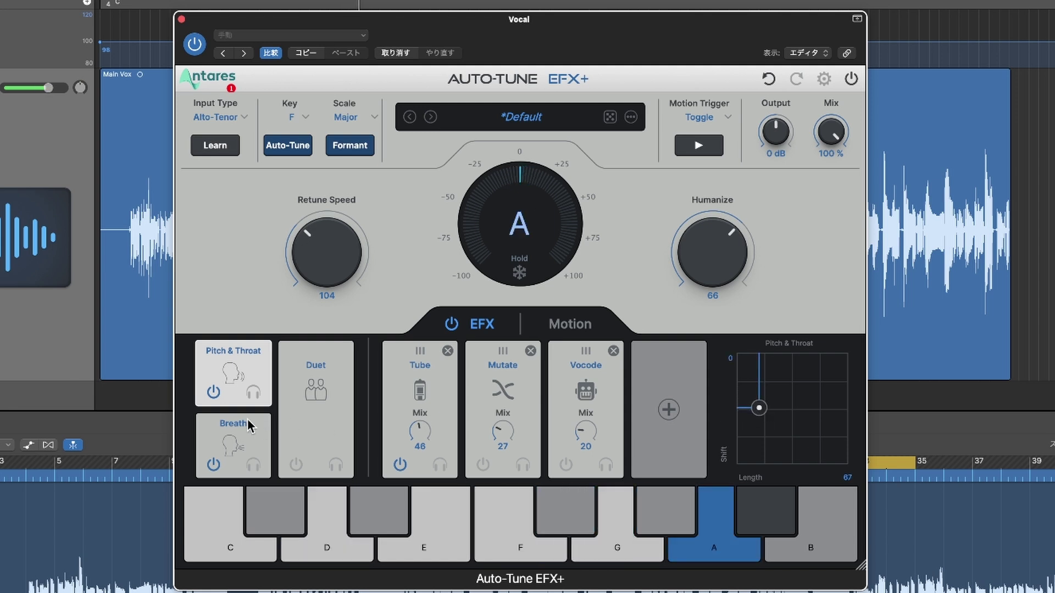
- Show the Breath effect and sweep its Frequency down to 1695 and back up high, with Mix at 0
click(226, 440)
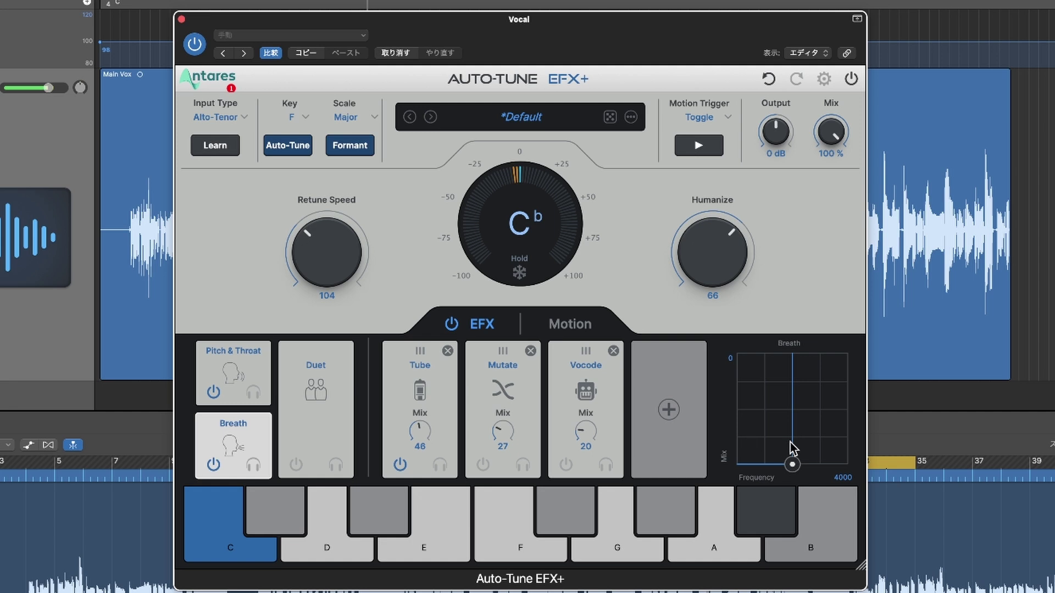
drag(792, 465, 757, 477)
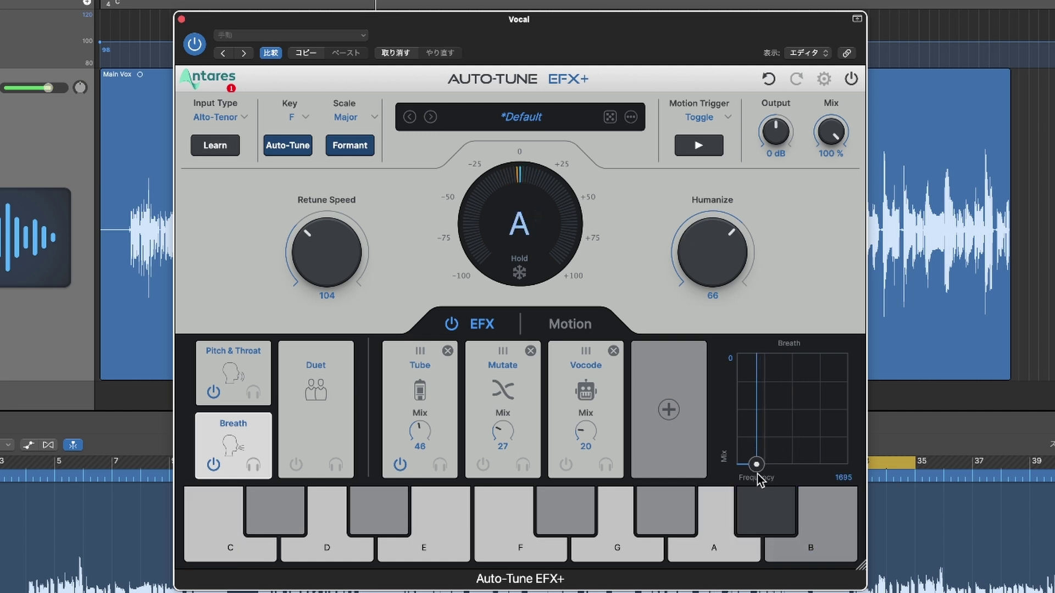
drag(757, 465, 830, 467)
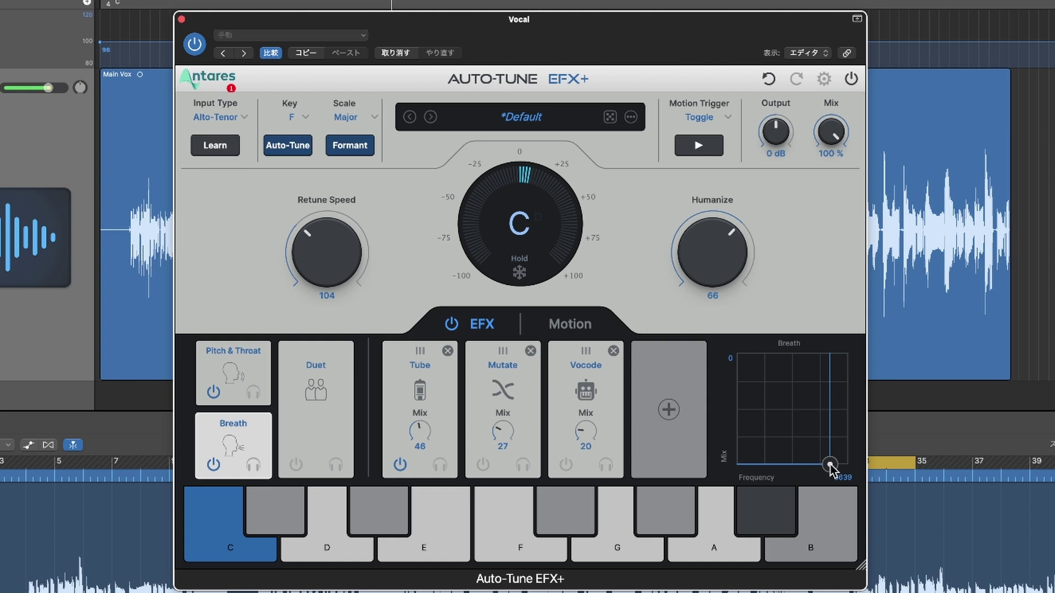
- Return to the Pitch & Throat effect and set its Length to 100 and Shift to 0
click(245, 377)
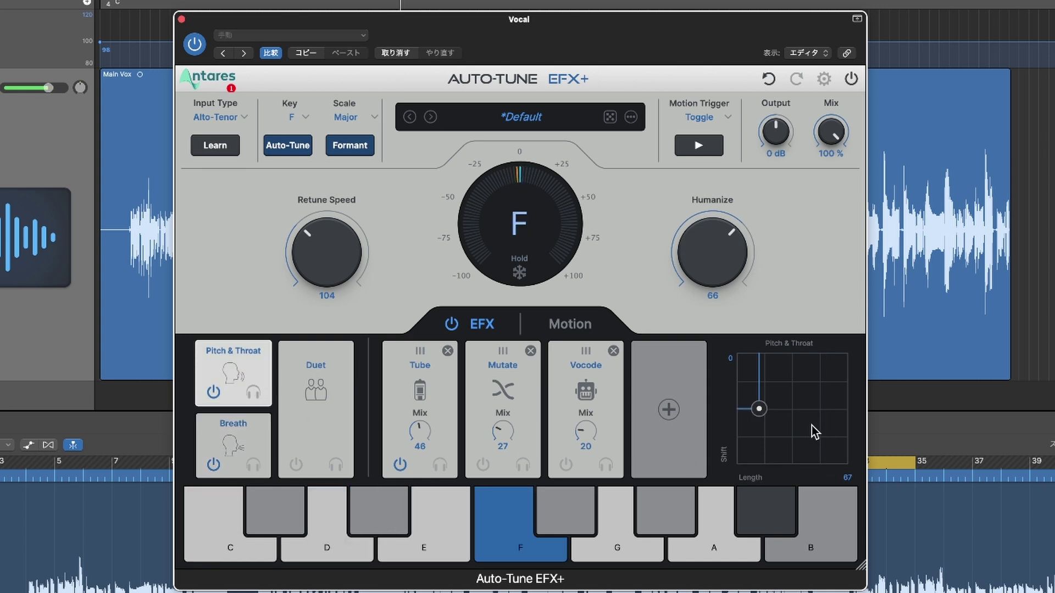
drag(759, 409, 793, 419)
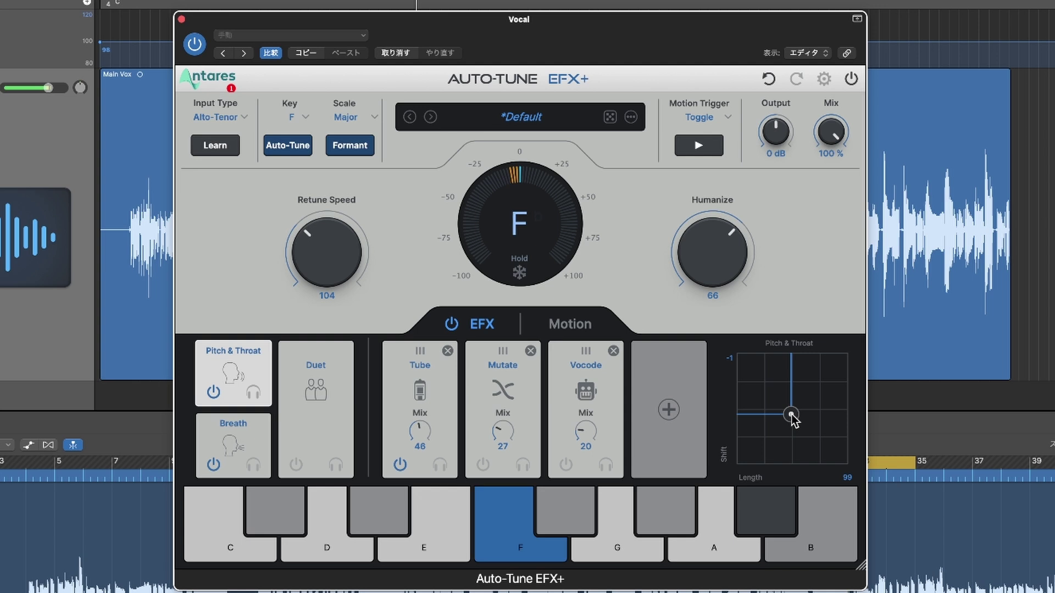
drag(793, 419, 793, 416)
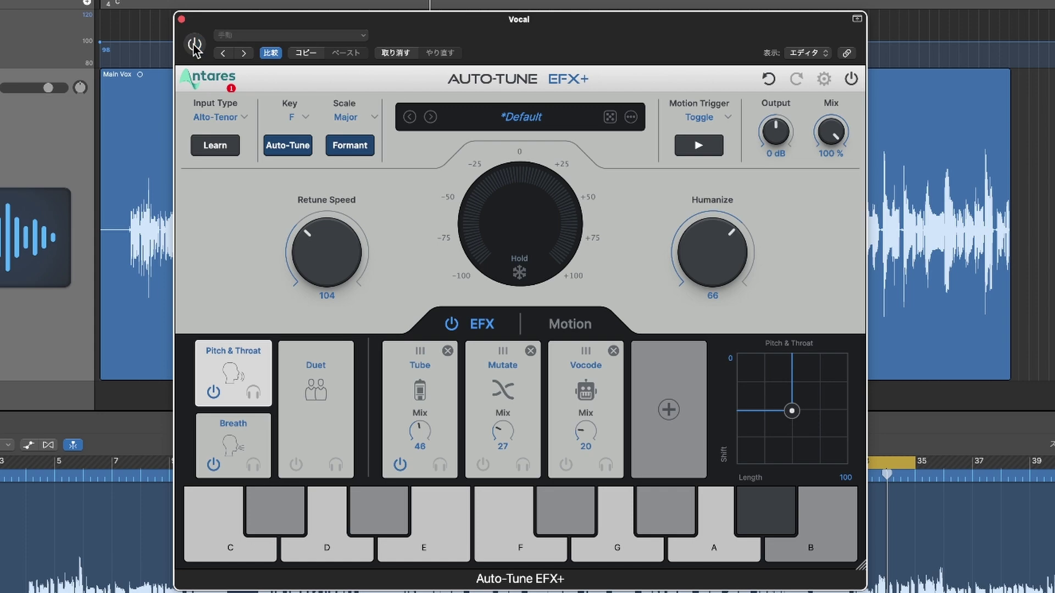
- Close the Auto-Tune EFX+ window and open Auto-Tune Artist on the Vocal track
click(181, 21)
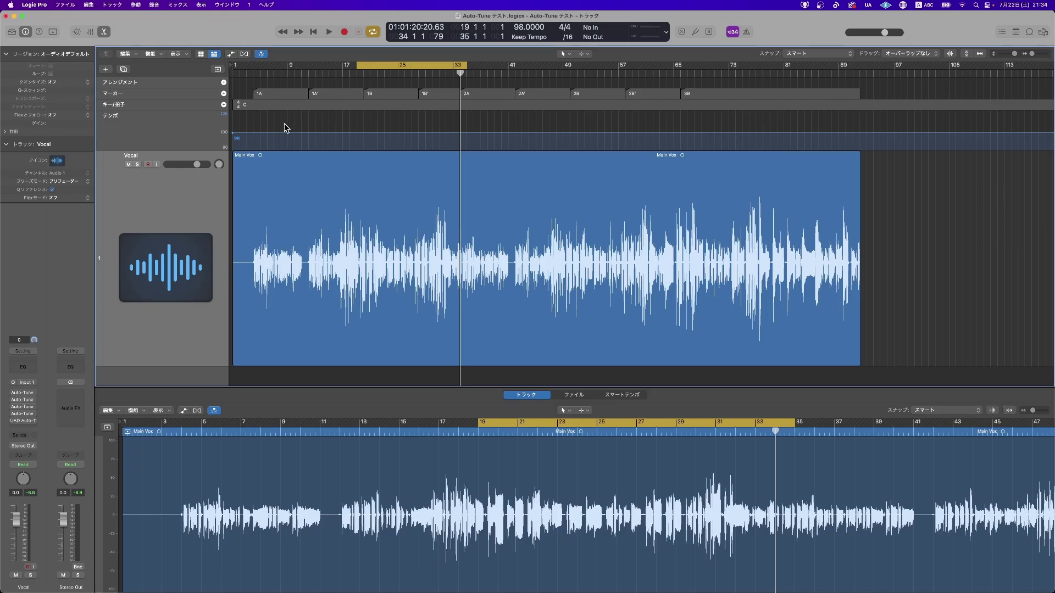
click(28, 410)
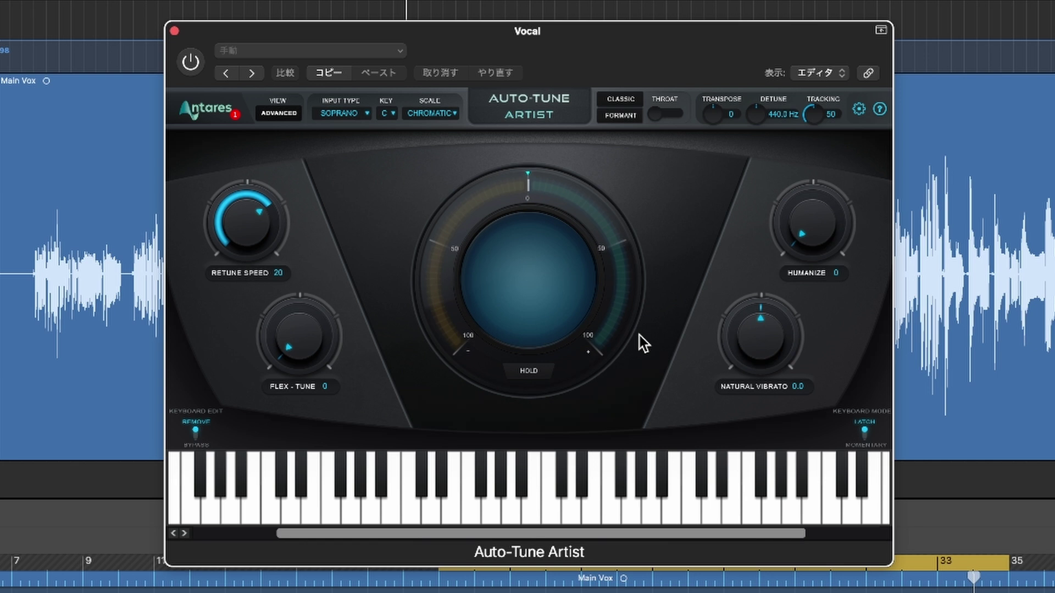
mouse_move(518, 535)
mouse_down()
mouse_move(379, 536)
mouse_move(706, 520)
mouse_move(530, 533)
mouse_up()
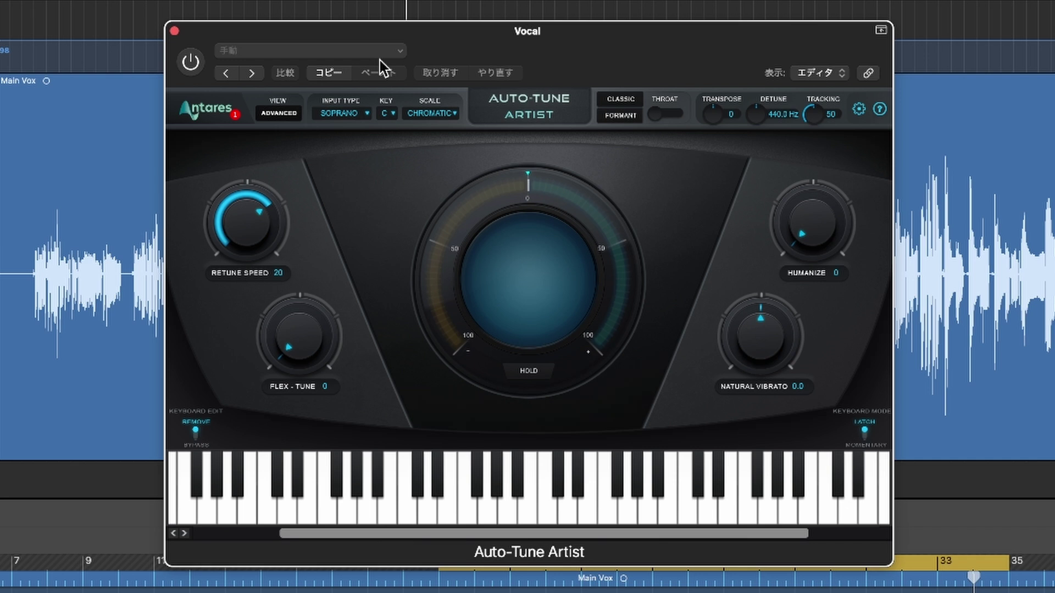
- Try out the Retune Speed, Humanize, Flex-Tune and Natural Vibrato controls in Auto-Tune Artist and undo the changes
mouse_move(232, 222)
mouse_down()
mouse_move(229, 401)
mouse_move(237, 88)
mouse_move(229, 302)
mouse_move(249, 227)
mouse_up()
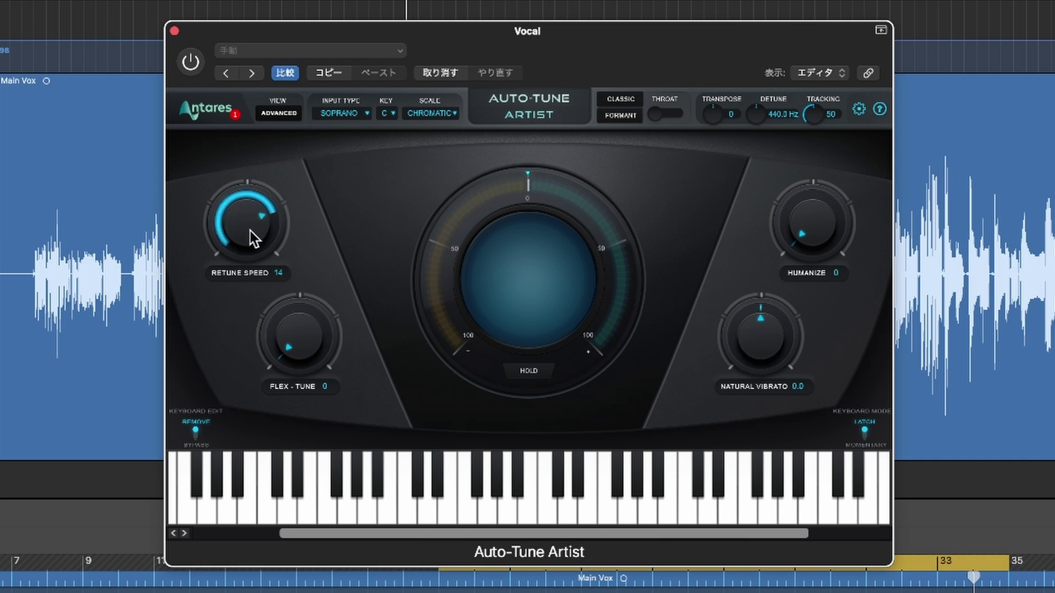
drag(807, 225, 795, 163)
drag(299, 353, 292, 381)
drag(761, 336, 744, 312)
key(super+z)
- Look through the available scales, and set Auto-Tune Artist to the key of F with the Major scale
drag(289, 534, 476, 532)
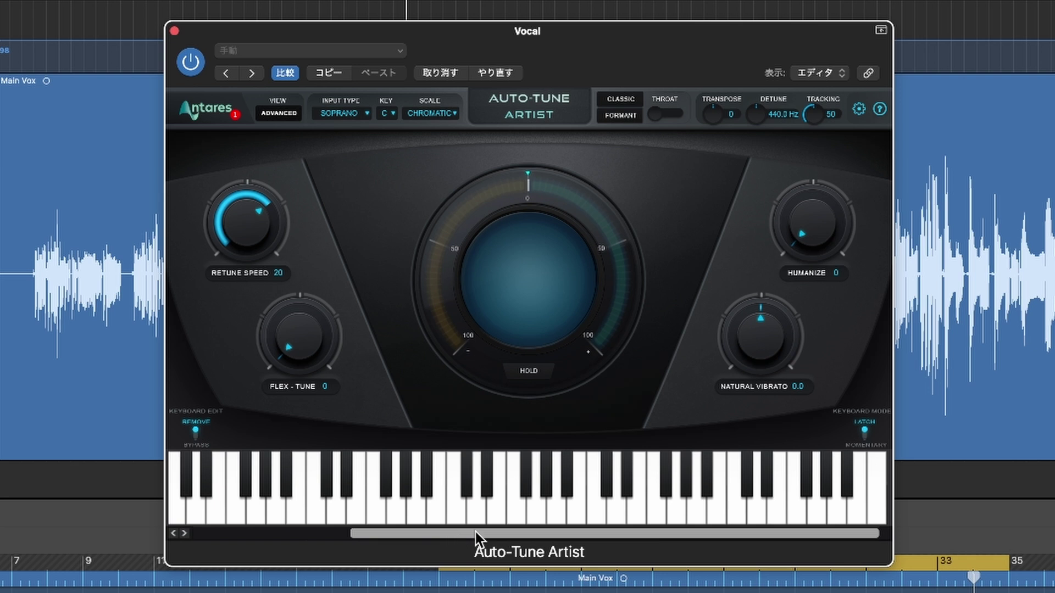
drag(382, 535, 338, 533)
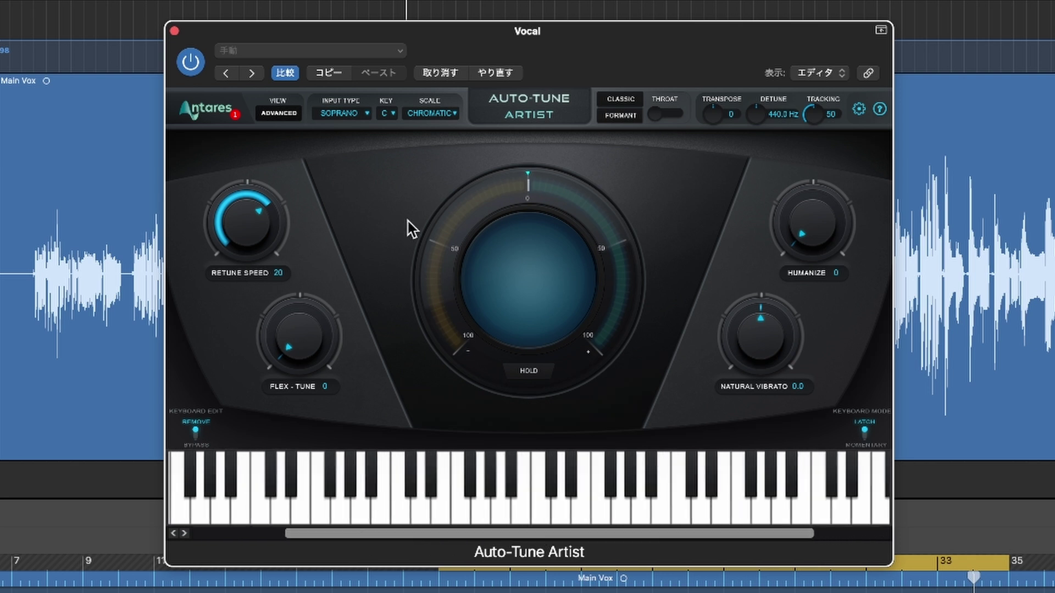
click(433, 114)
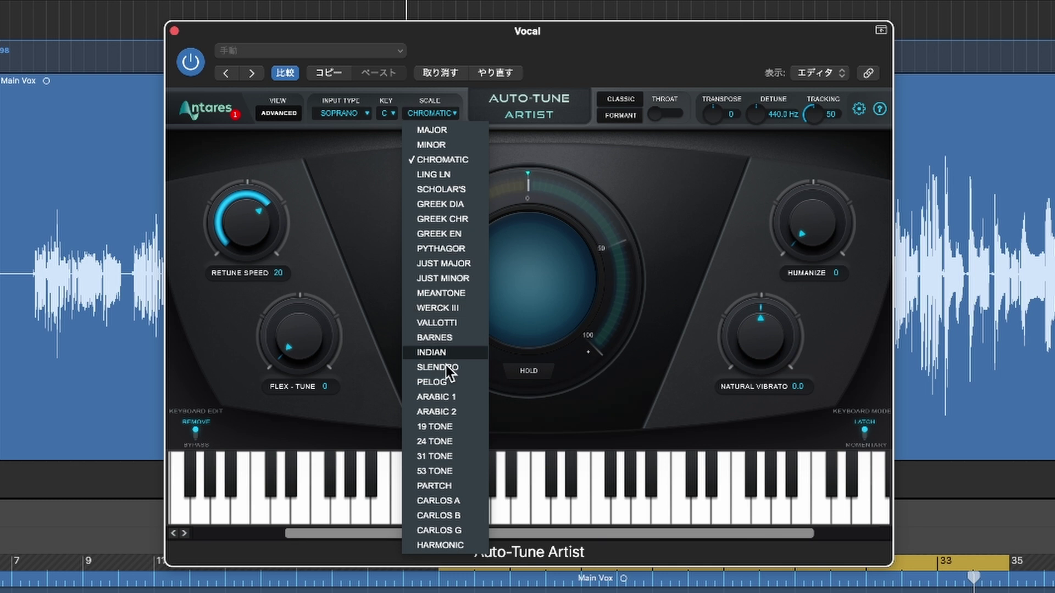
click(428, 158)
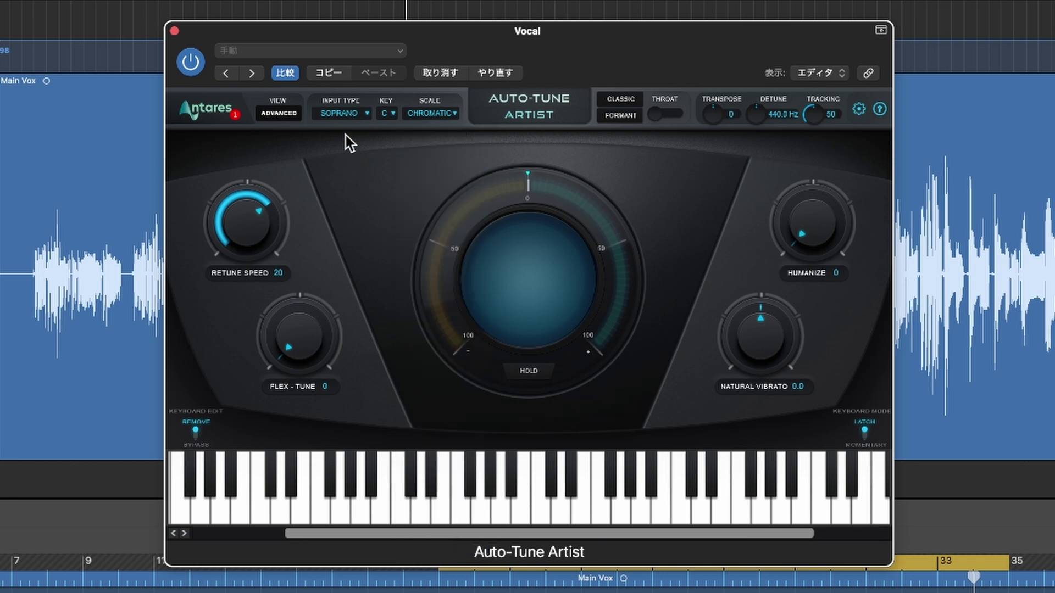
click(387, 114)
click(392, 204)
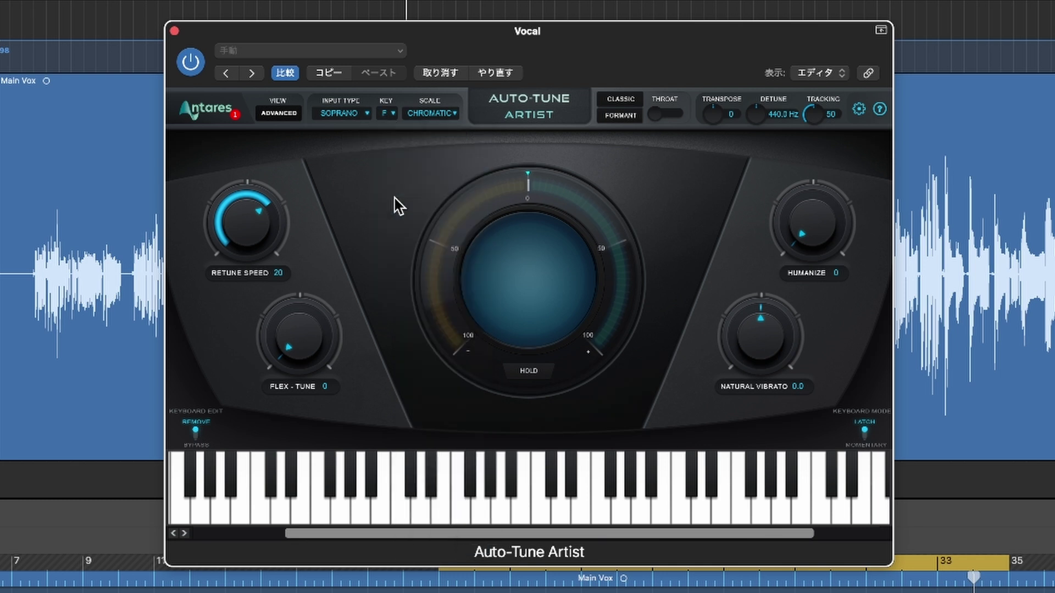
click(429, 114)
click(432, 131)
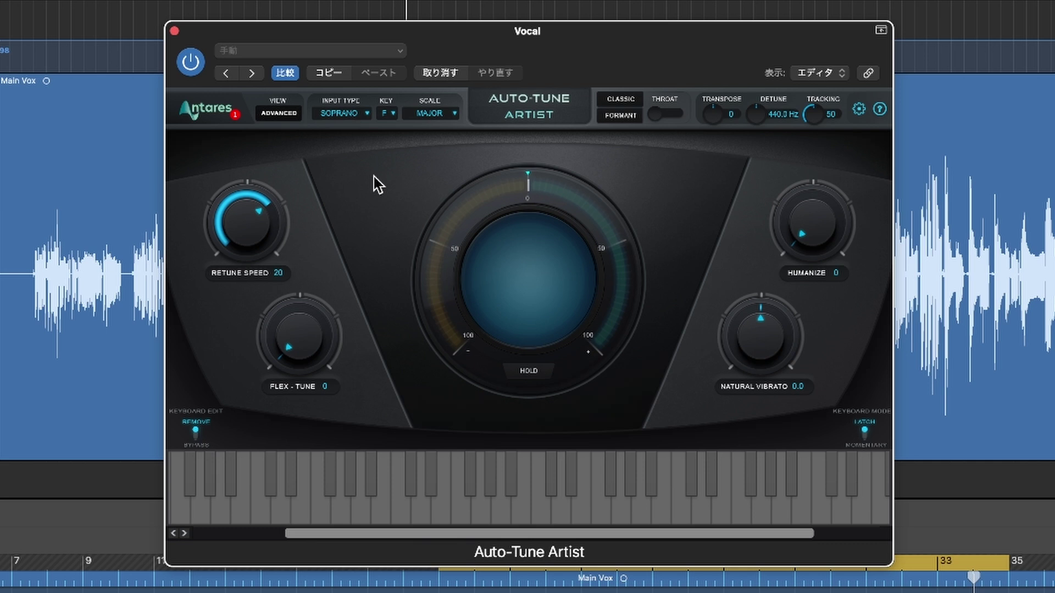
- While the vocal plays, set Retune Speed to 0 and Flex-Tune to 63, and try Natural Vibrato at 9.7 before resetting it
key(space)
drag(242, 238, 241, 275)
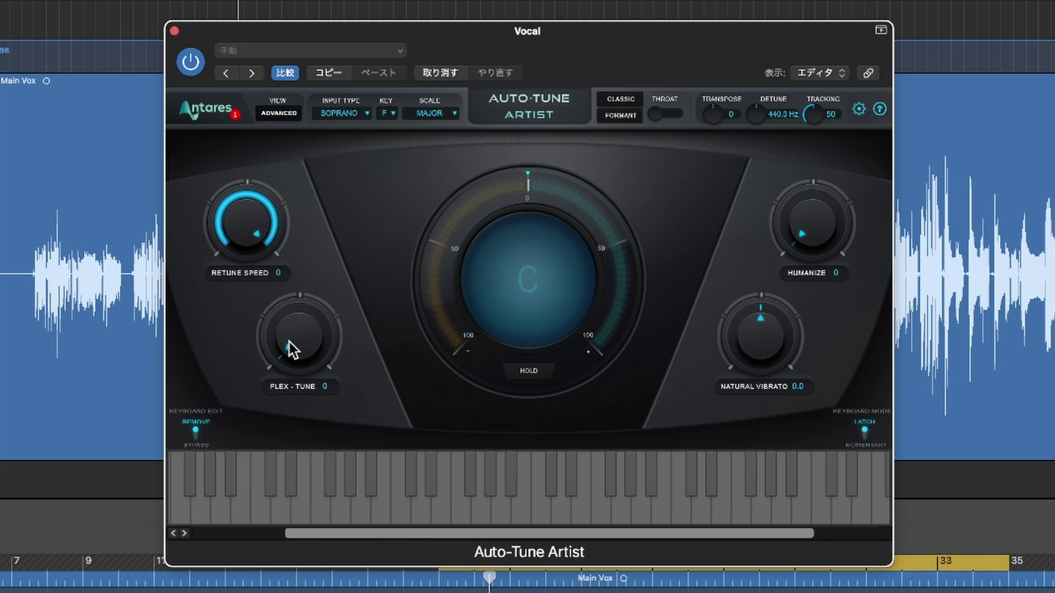
drag(288, 340, 308, 269)
drag(286, 341, 288, 333)
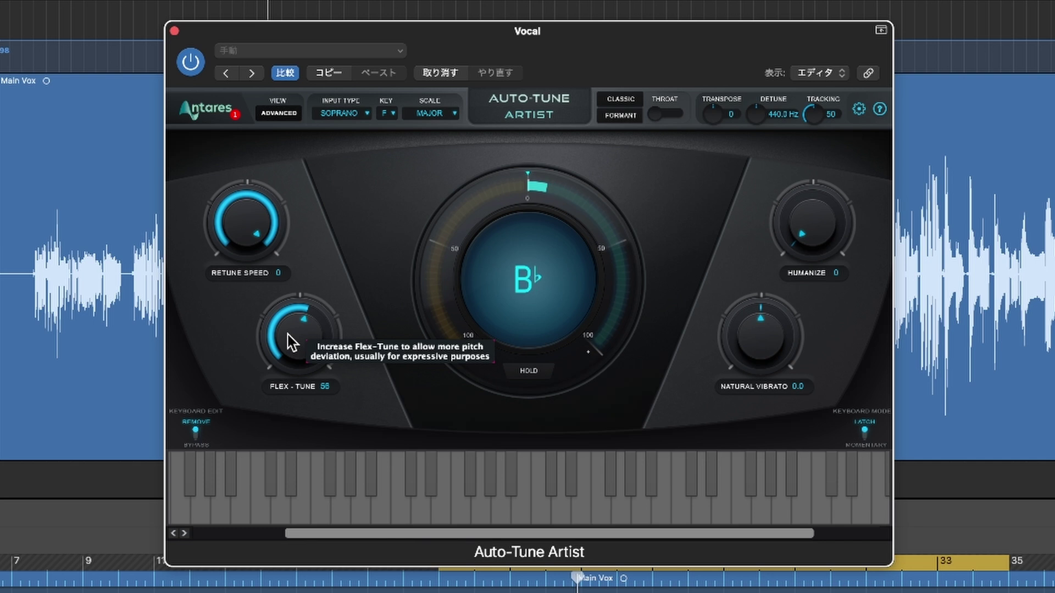
mouse_move(291, 341)
mouse_down()
mouse_move(304, 339)
mouse_move(299, 324)
mouse_up()
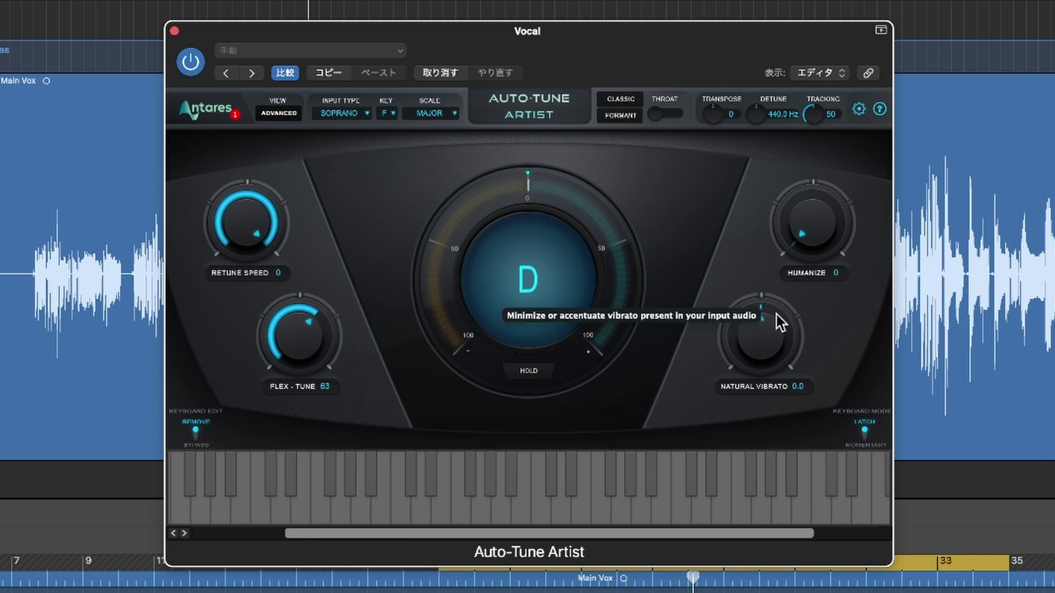
drag(776, 315, 776, 278)
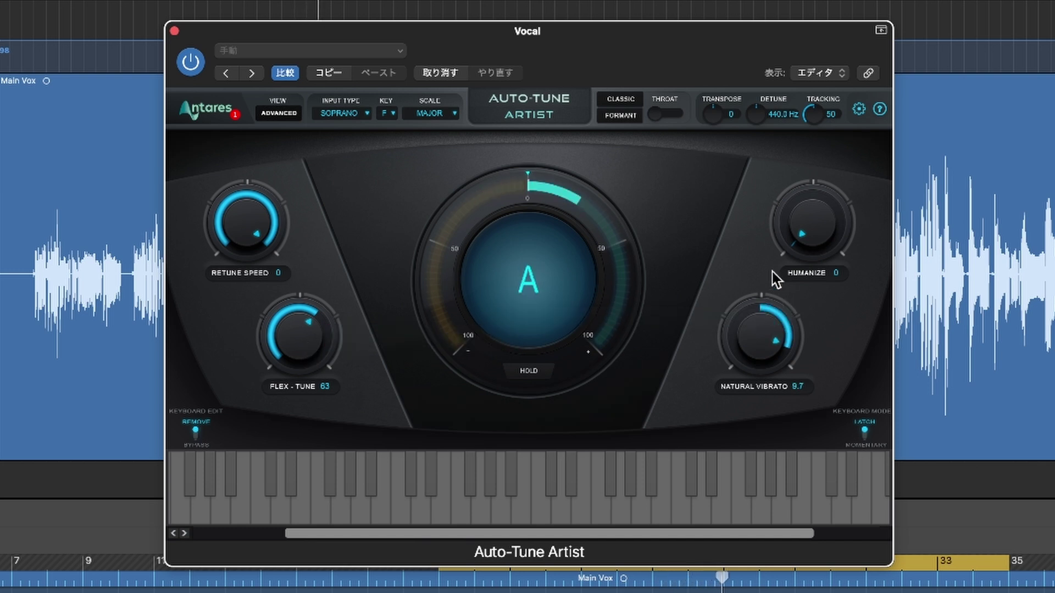
drag(744, 341, 748, 377)
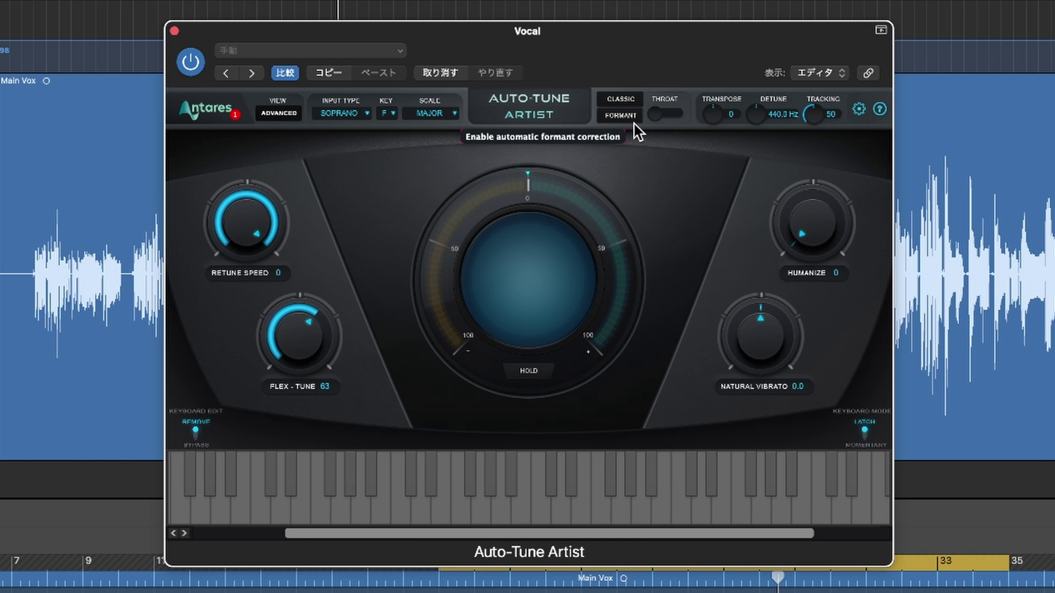
- Try Classic mode, switch to Formant correction instead, and vary the Throat value during playback, including 68
click(629, 100)
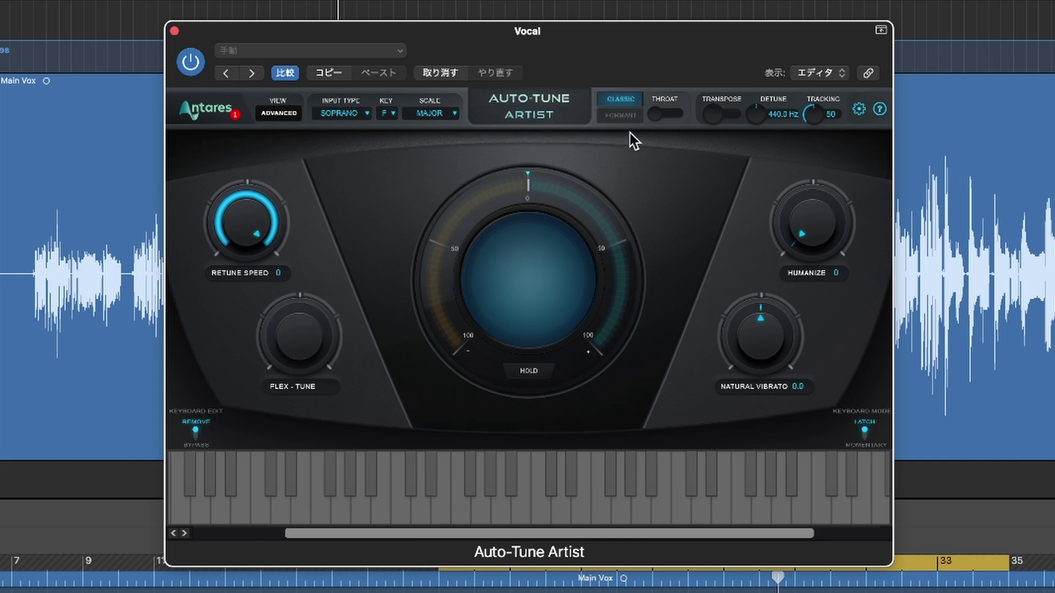
click(627, 116)
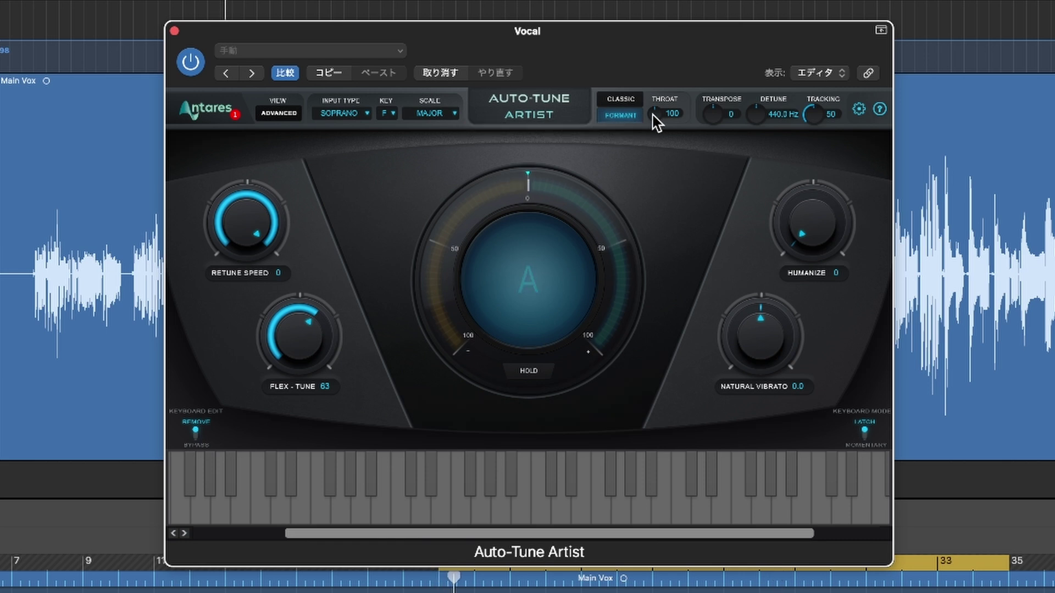
mouse_move(653, 114)
mouse_down()
mouse_move(662, 61)
mouse_move(654, 124)
mouse_up()
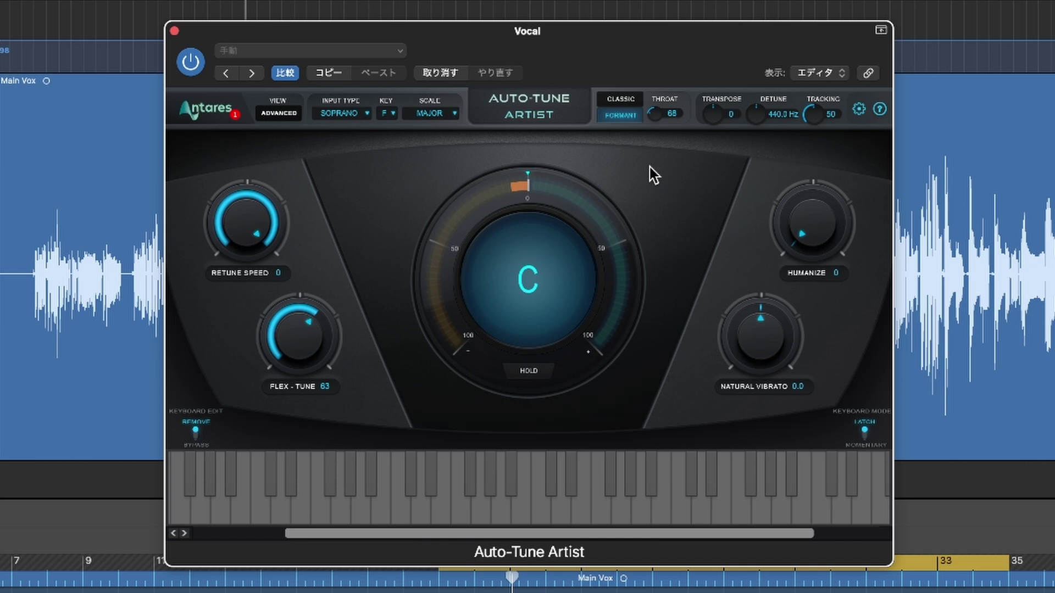
drag(650, 173, 658, 51)
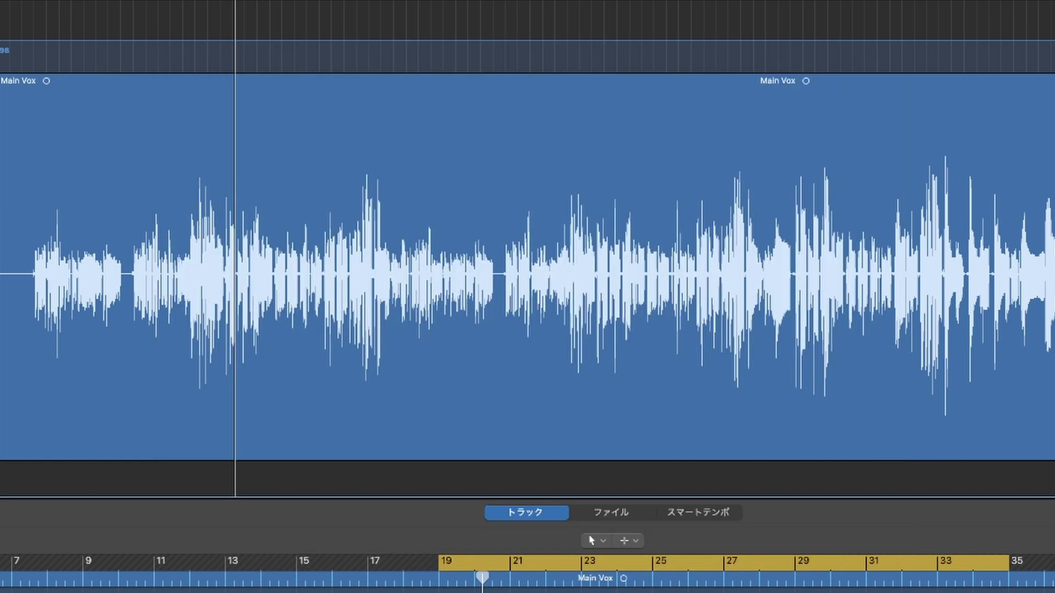
- In UAD Auto-Tune Realtime Advanced, switch to the basic view, turn off Classic mode and open the settings
key(v)
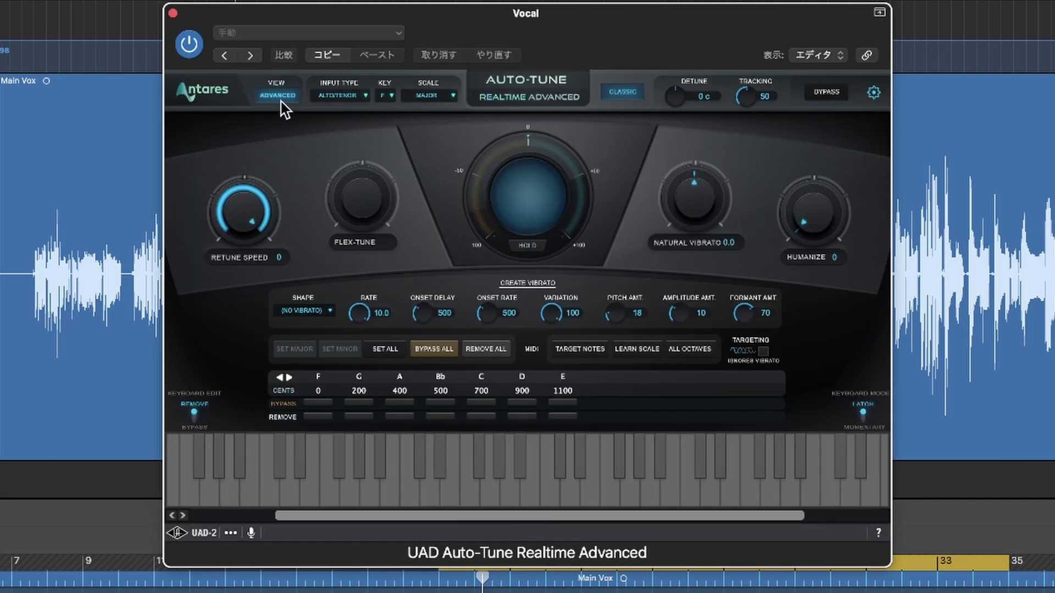
click(276, 95)
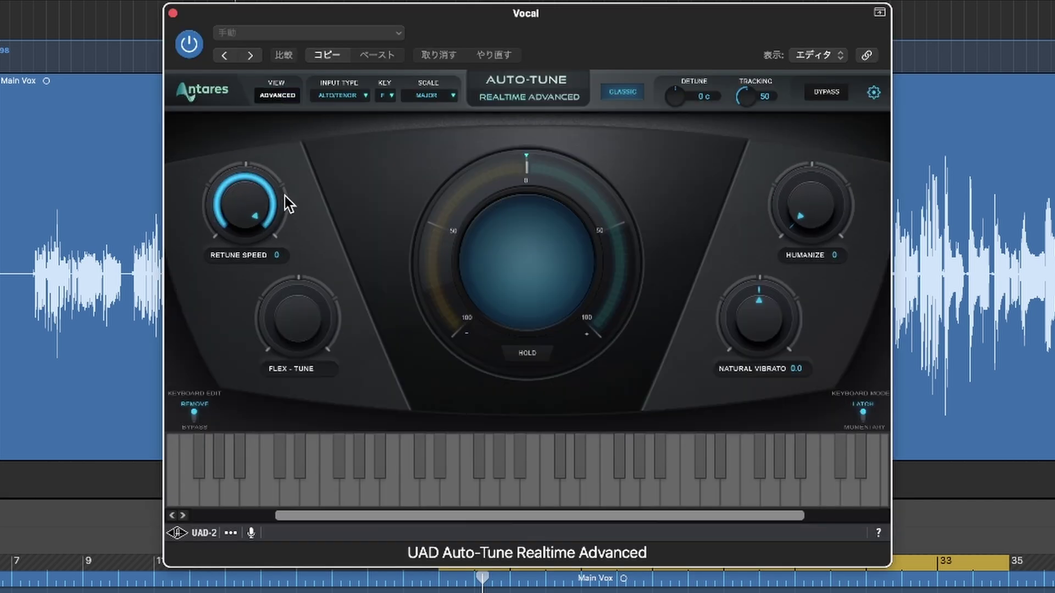
click(623, 91)
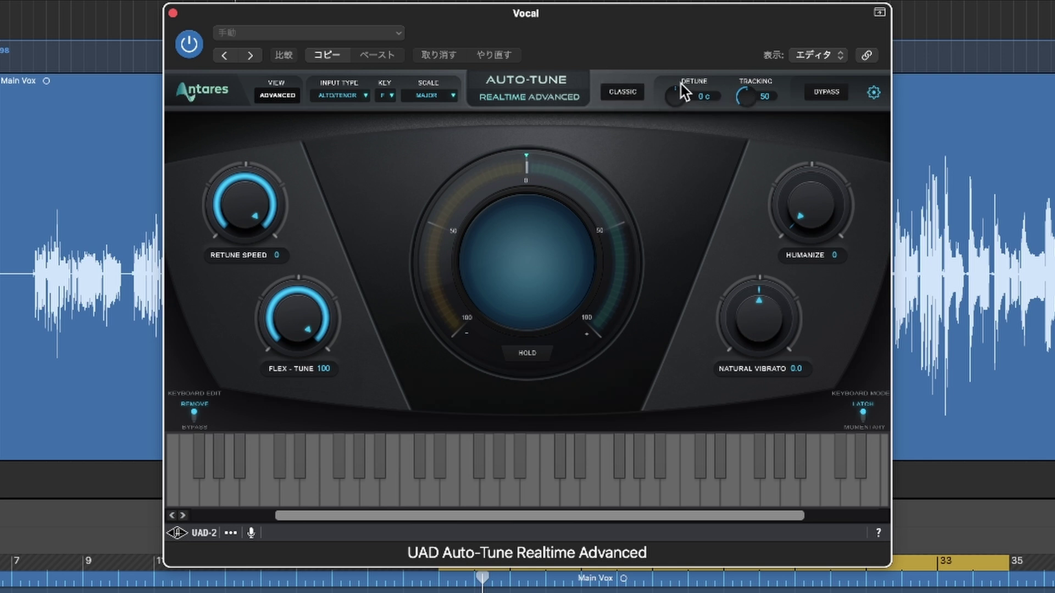
click(874, 94)
mouse_move(844, 132)
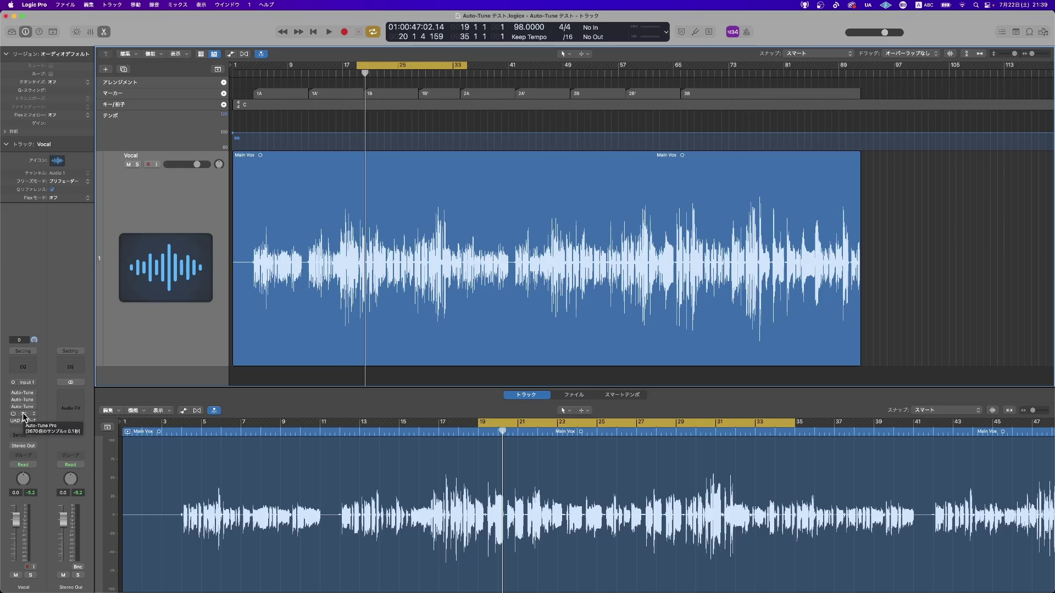
- Open Auto-Tune Pro on the Vocal track
click(24, 416)
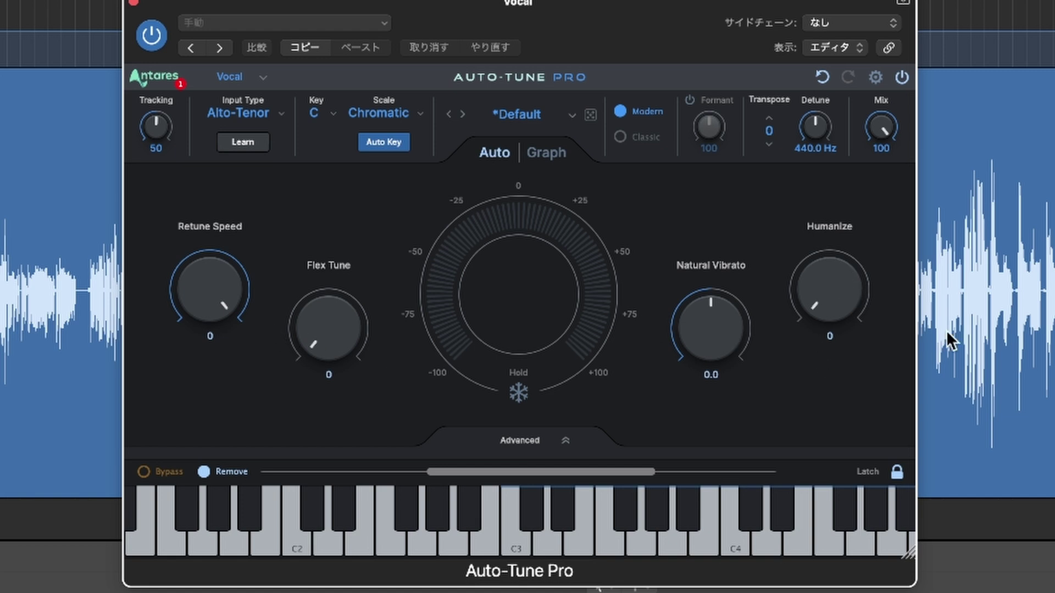
- Show and hide the Advanced scale controls, and briefly turn Formant correction on and off
click(562, 441)
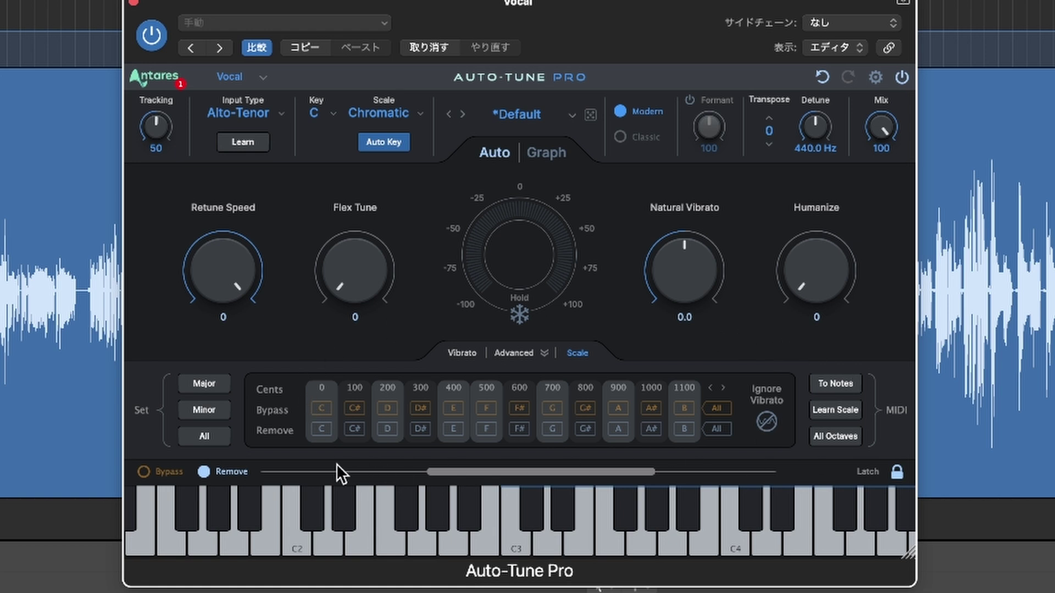
click(572, 360)
click(689, 101)
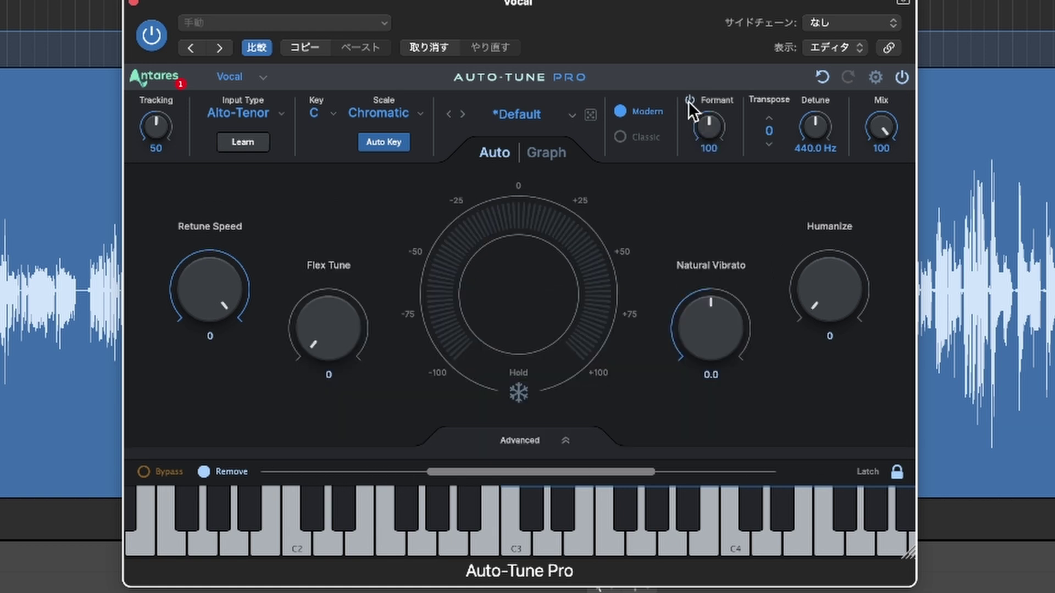
click(689, 99)
- In Graph mode, try moving the long C3 note between 0:46 and 0:47 to a higher pitch and return it to C3
click(559, 153)
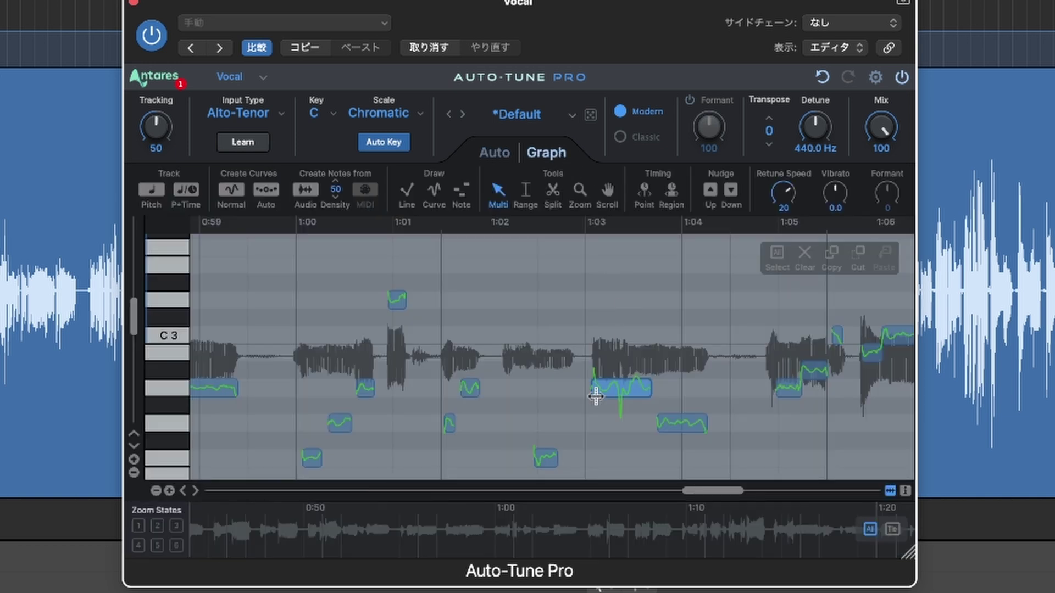
drag(705, 489, 577, 489)
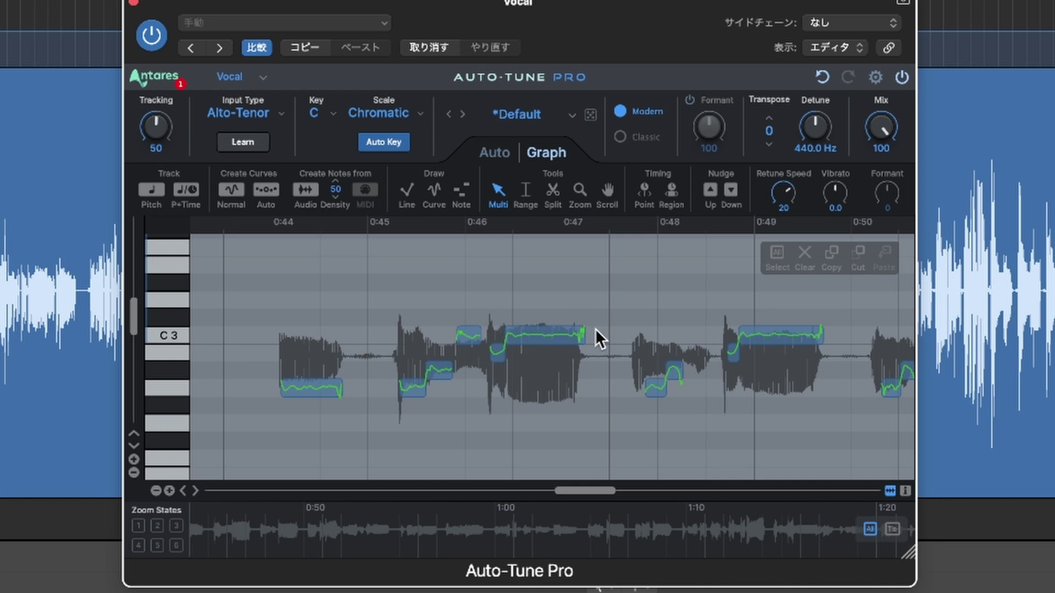
drag(544, 337, 550, 301)
drag(549, 325, 548, 333)
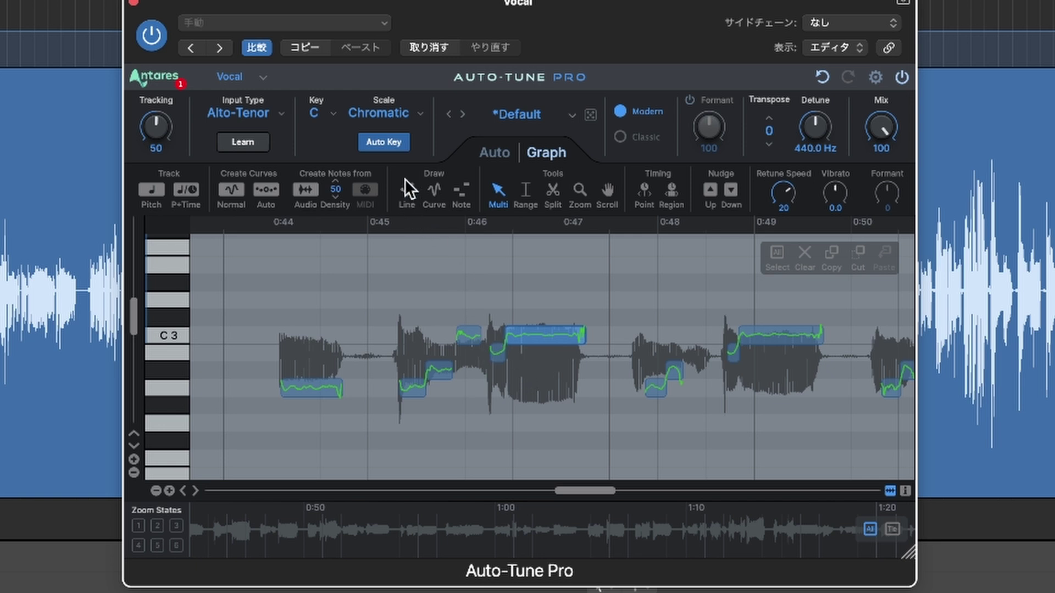
- Draw a straight Line above the long note near 0:47, replace it with a wavy freehand Curve, and play the passage
double_click(584, 299)
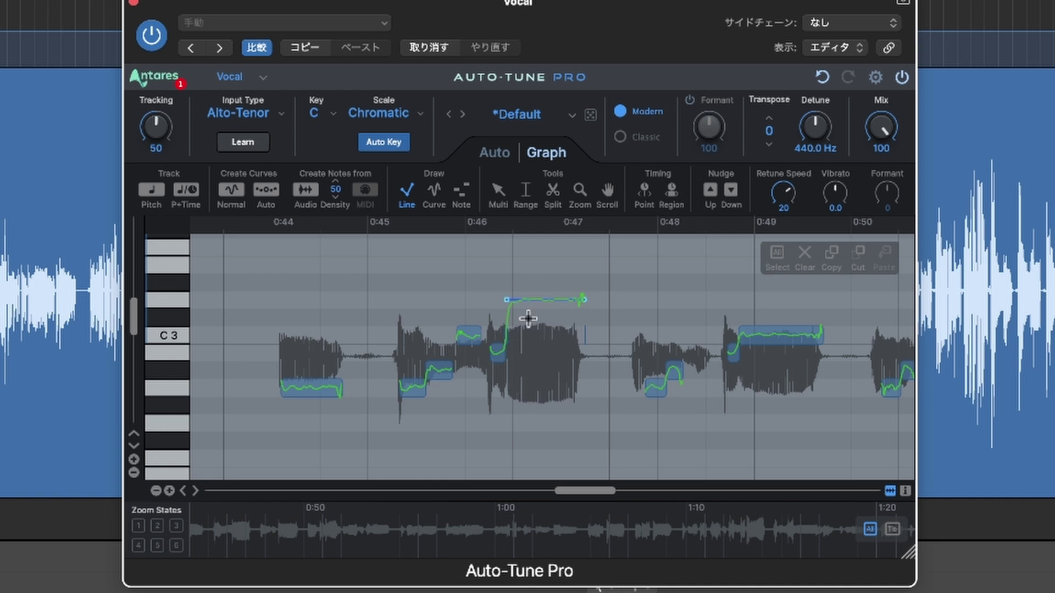
click(432, 190)
drag(509, 301, 581, 295)
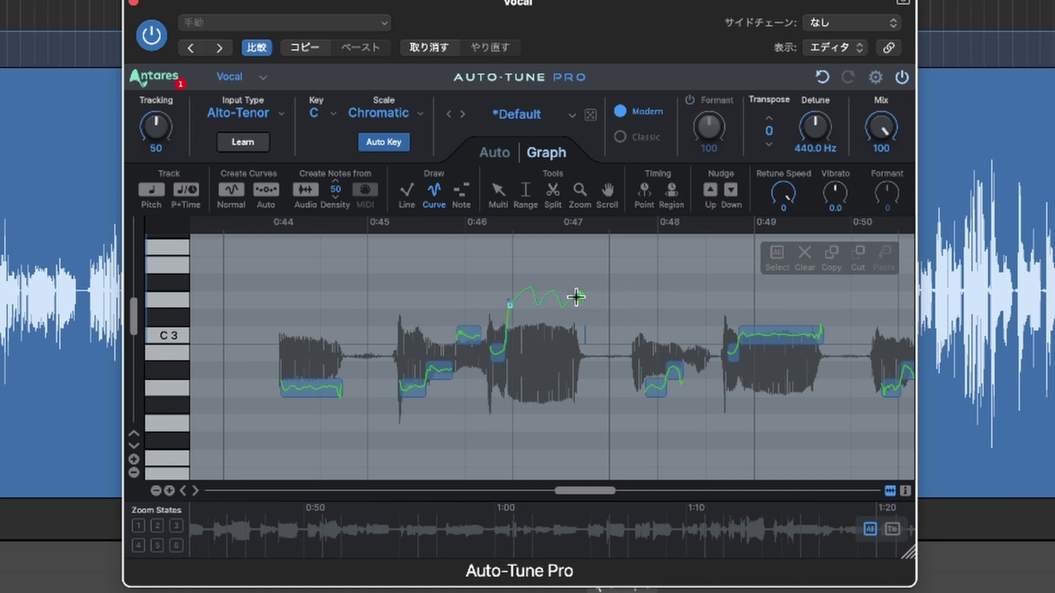
key(space)
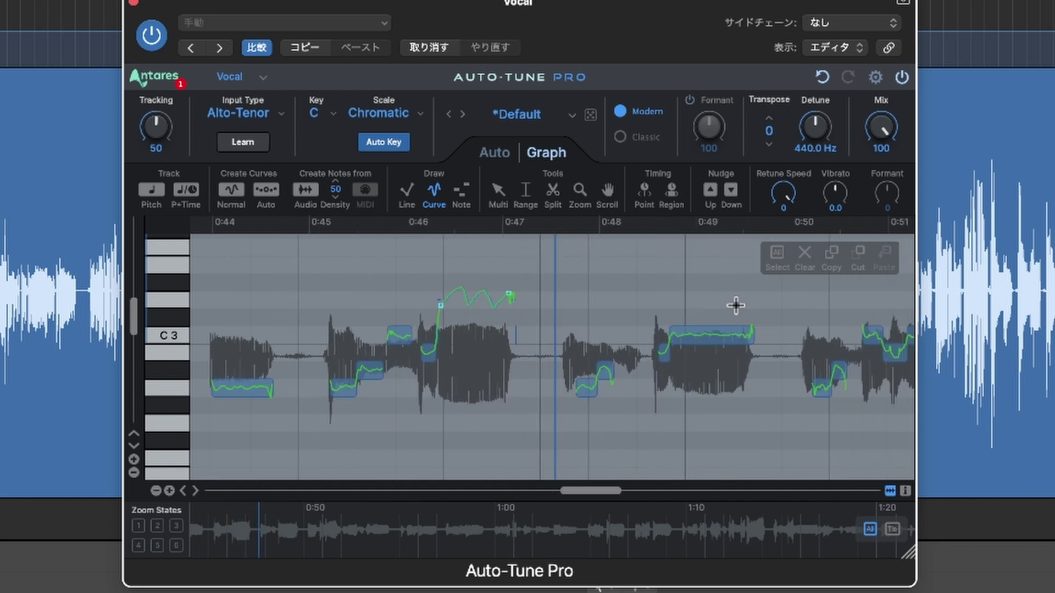
- Redraw the second half of the curve near 0:47 down toward C3, play it, and raise its Retune Speed to 60
click(427, 292)
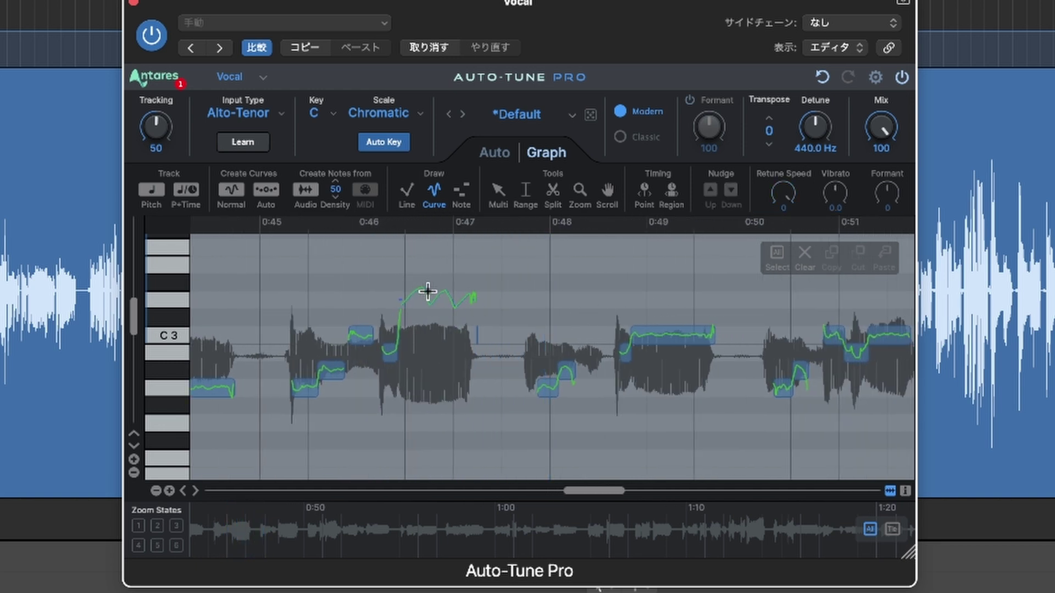
drag(515, 303, 522, 303)
key(space)
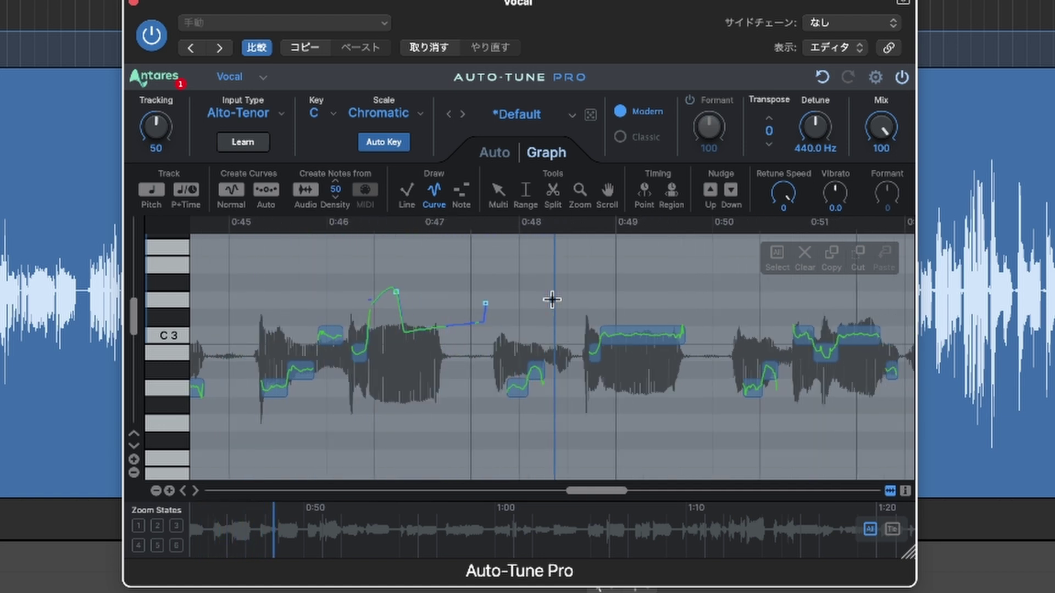
key(space)
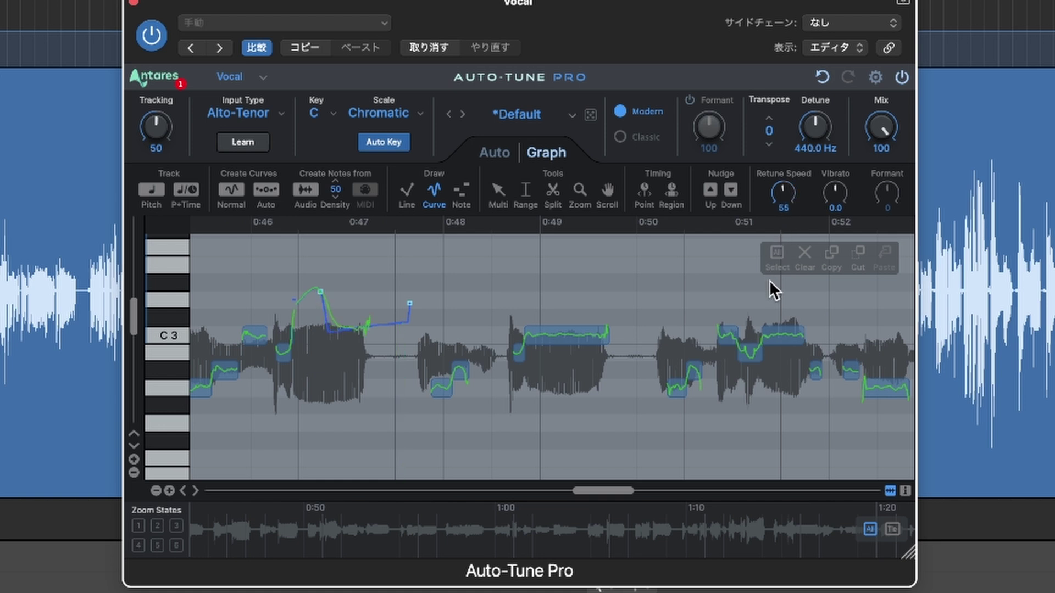
scroll(446, 300, left, 5)
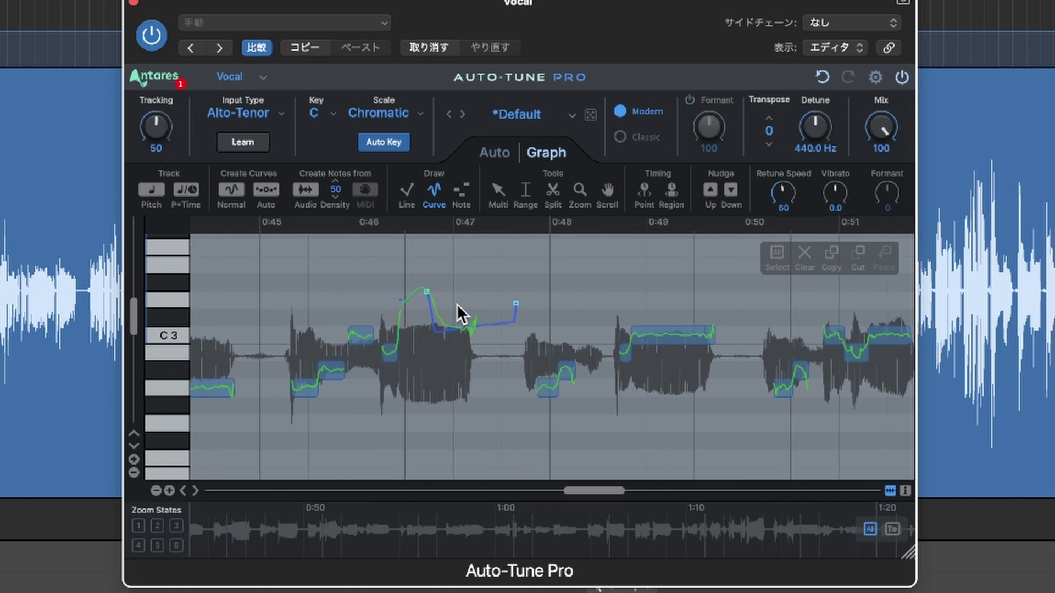
- Draw a steep zigzag pitch line over the vocal phrase between 0:45 and 0:46 with the Line tool and play it back
scroll(457, 312, left, 1)
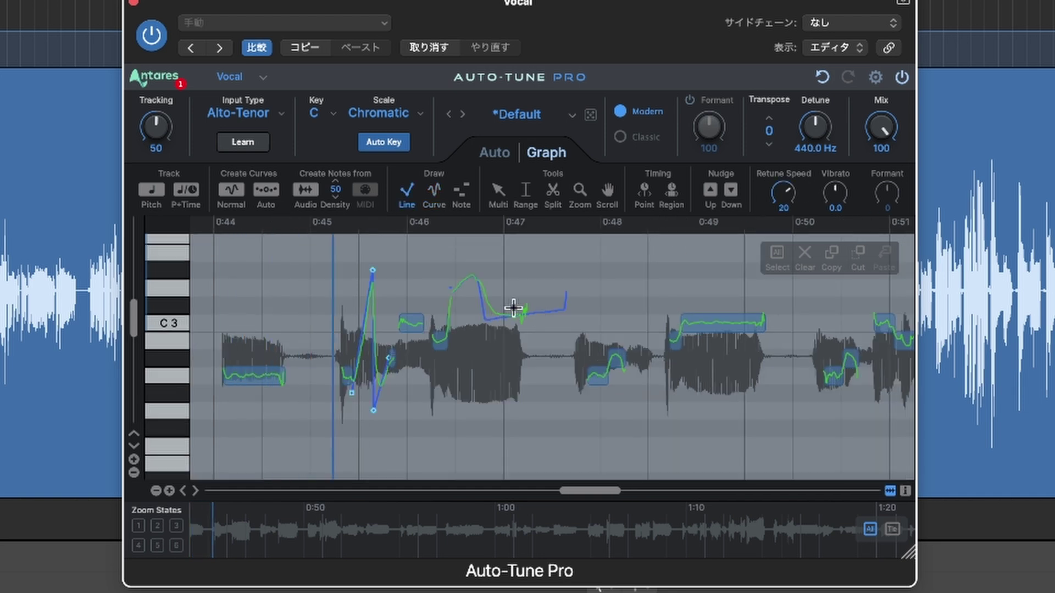
key(space)
scroll(527, 313, right, 1)
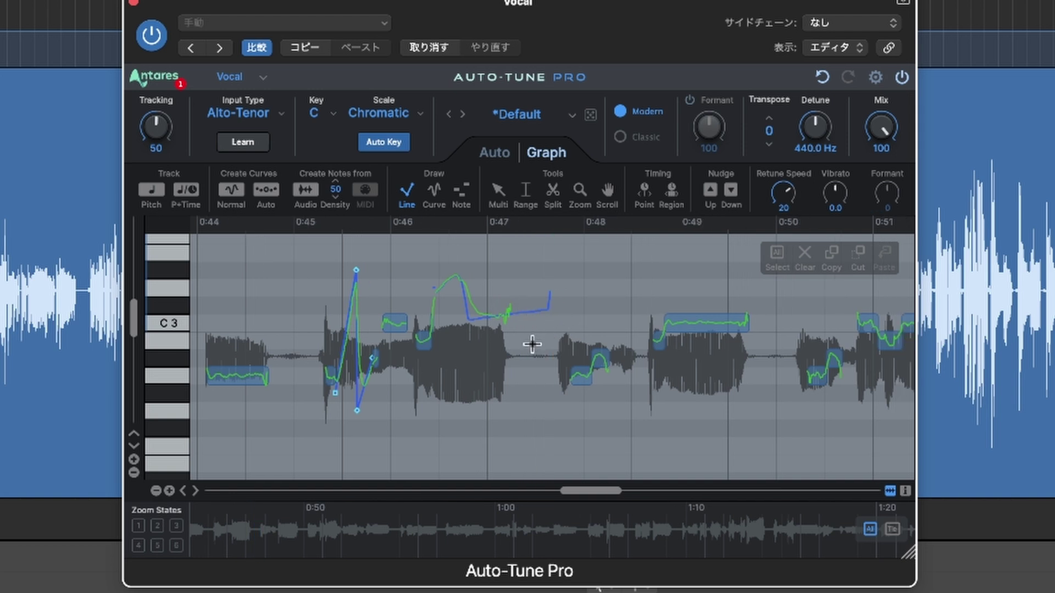